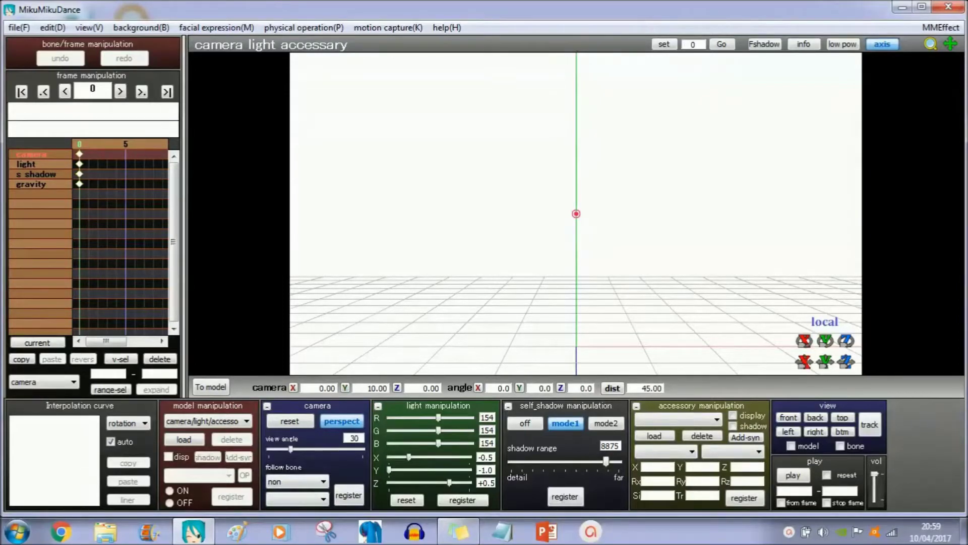
Load the Koron Supreme Hatsune Miku .pmx from the vocaloid folder and dismiss the info notice
click(202, 436)
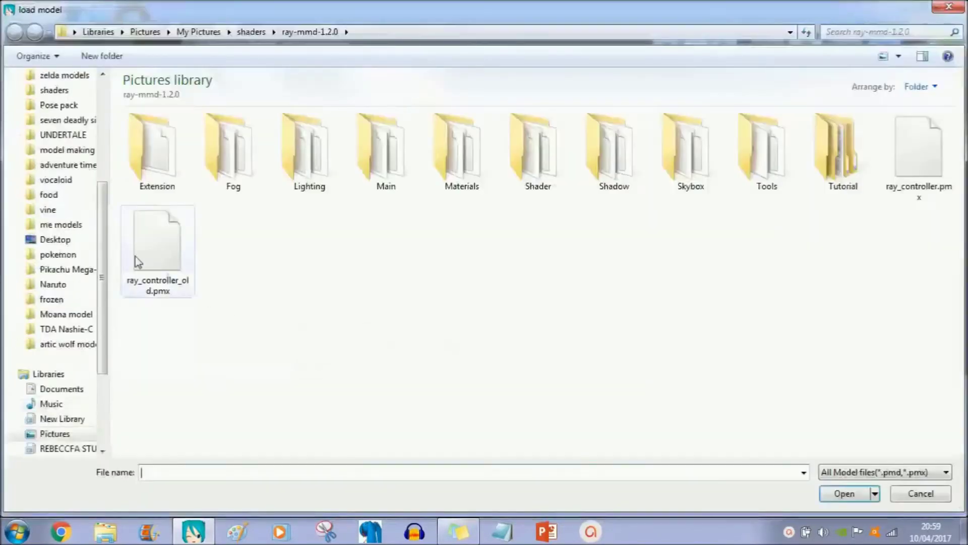
click(76, 178)
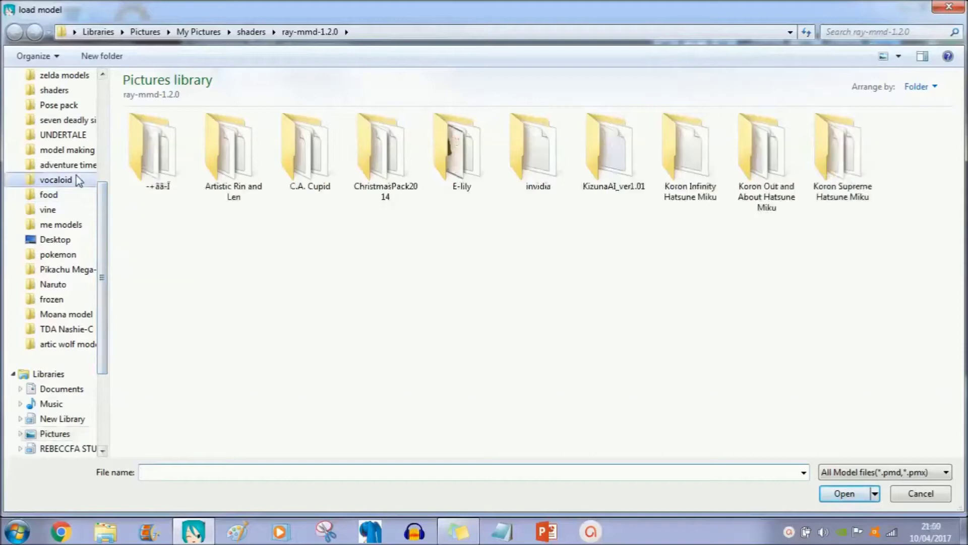
double_click(240, 247)
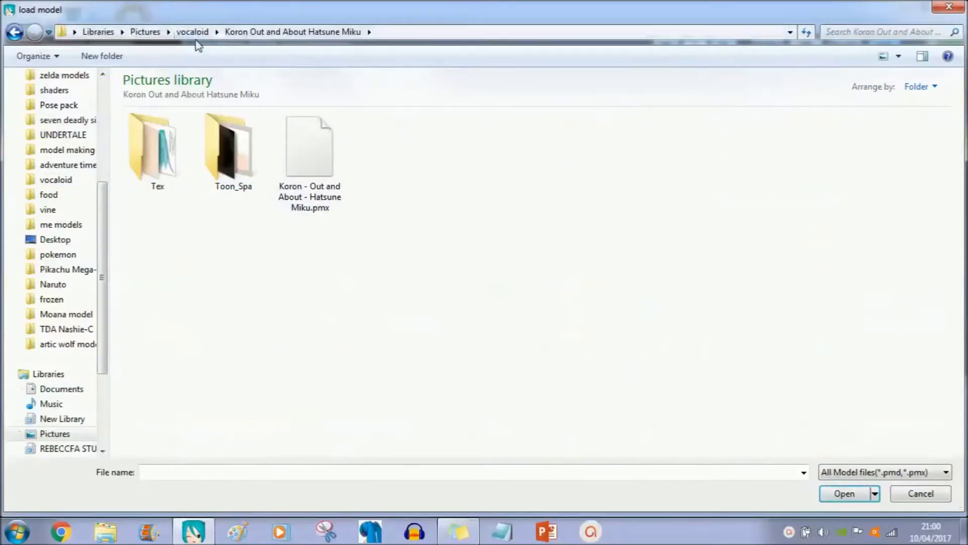
click(197, 33)
double_click(305, 268)
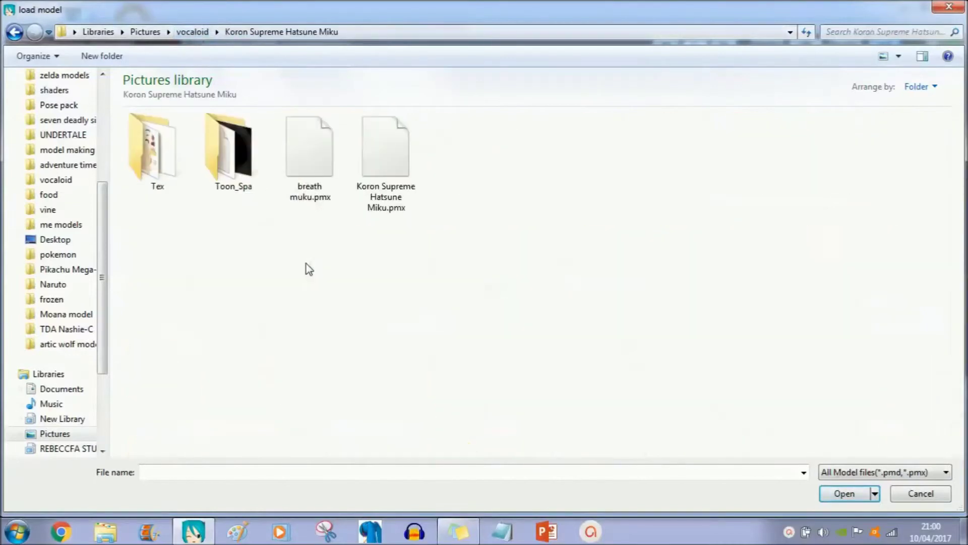
double_click(391, 145)
key(Return)
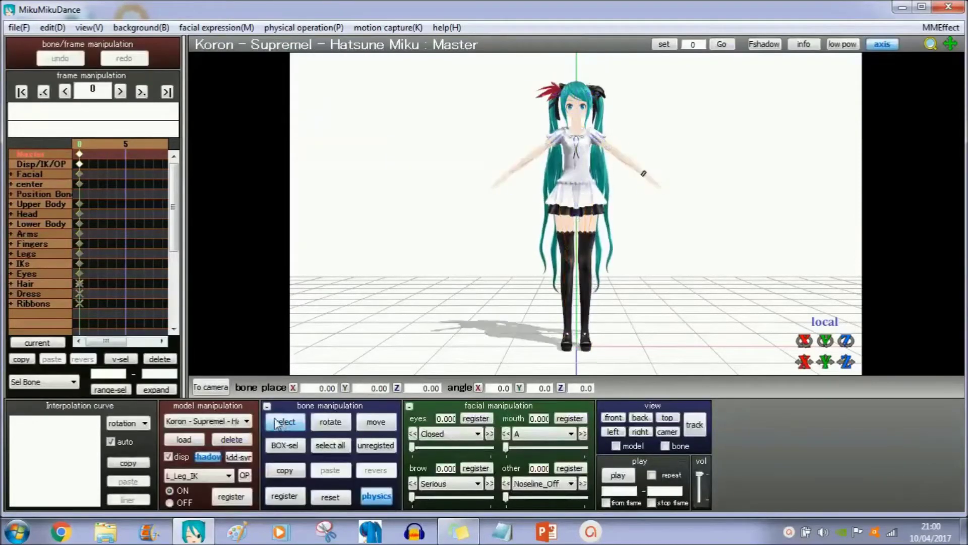
Switch to camera, light and accessory settings and orbit around Miku
click(247, 420)
click(202, 432)
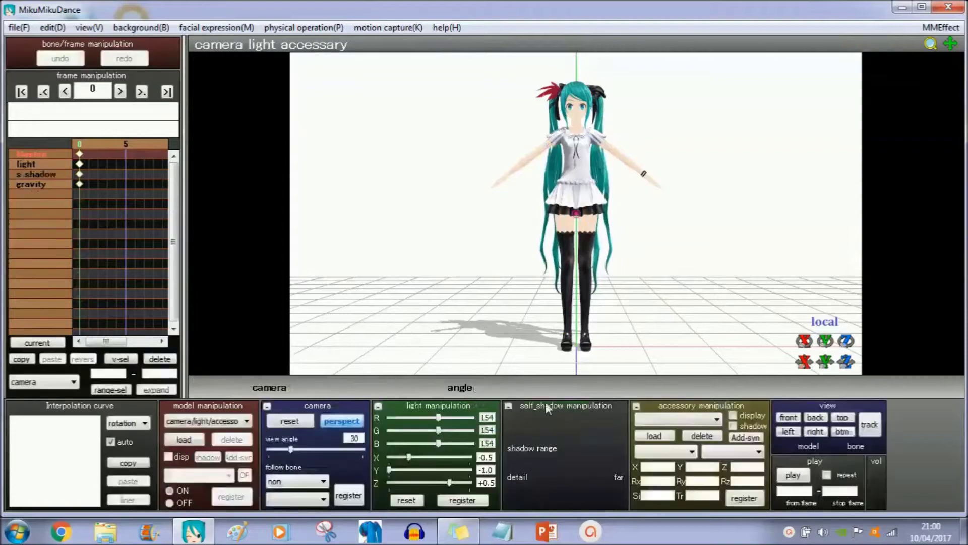
mouse_move(718, 169)
right_down()
mouse_move(706, 190)
mouse_move(469, 184)
mouse_move(771, 209)
right_up()
right_drag(477, 298, 451, 288)
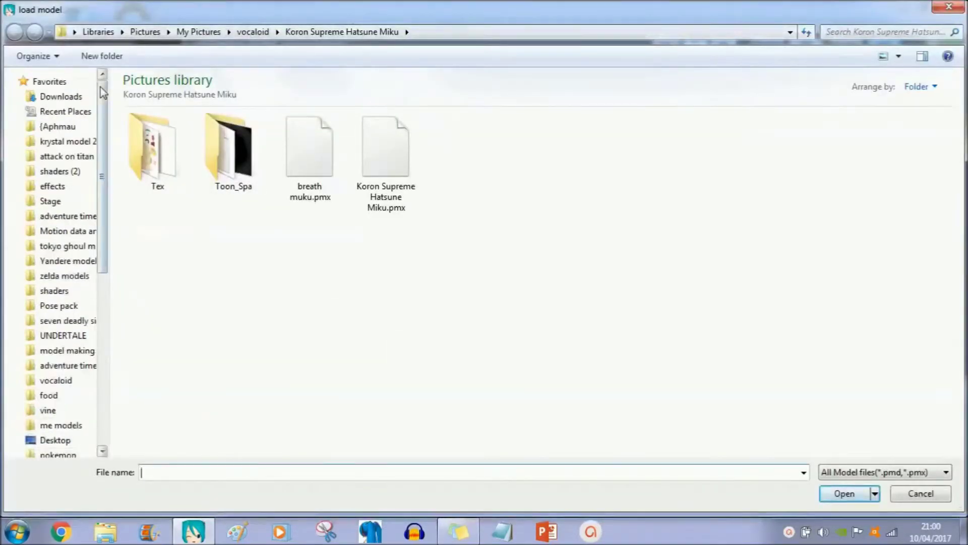
Load skybox_hdr.pmx from ray-mmd-1.2.0 > Tools > cmft_rgbt_x1024 > Template, dismissing both notices
click(60, 171)
double_click(401, 377)
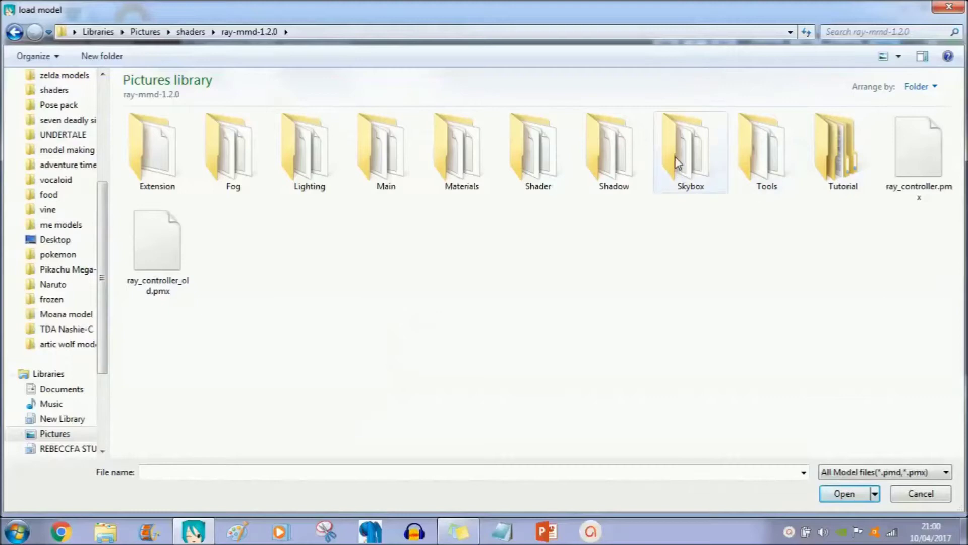
click(776, 187)
double_click(776, 187)
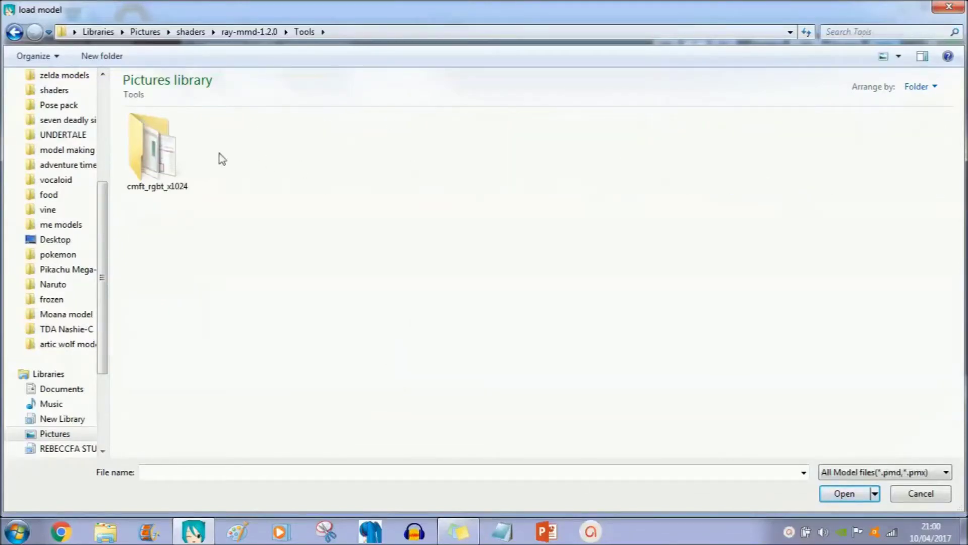
double_click(184, 158)
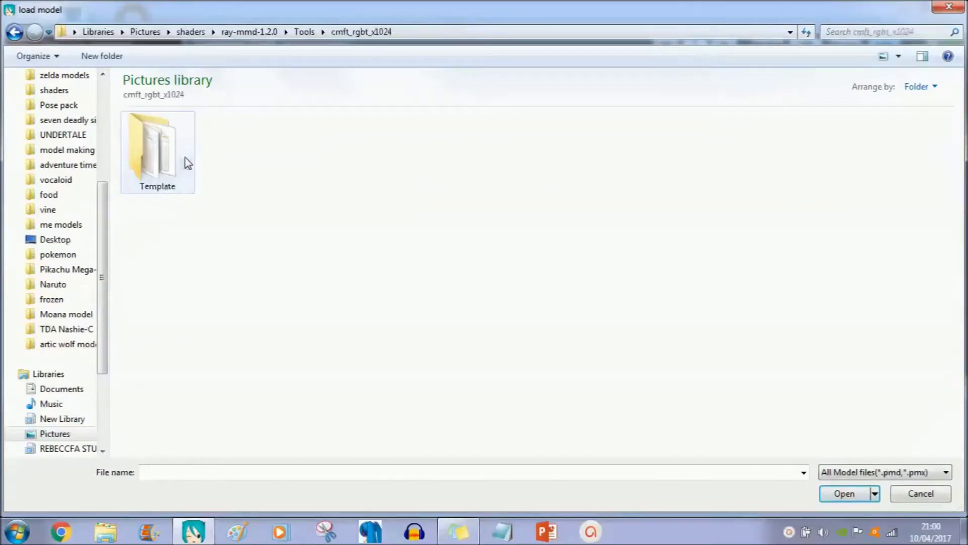
double_click(186, 158)
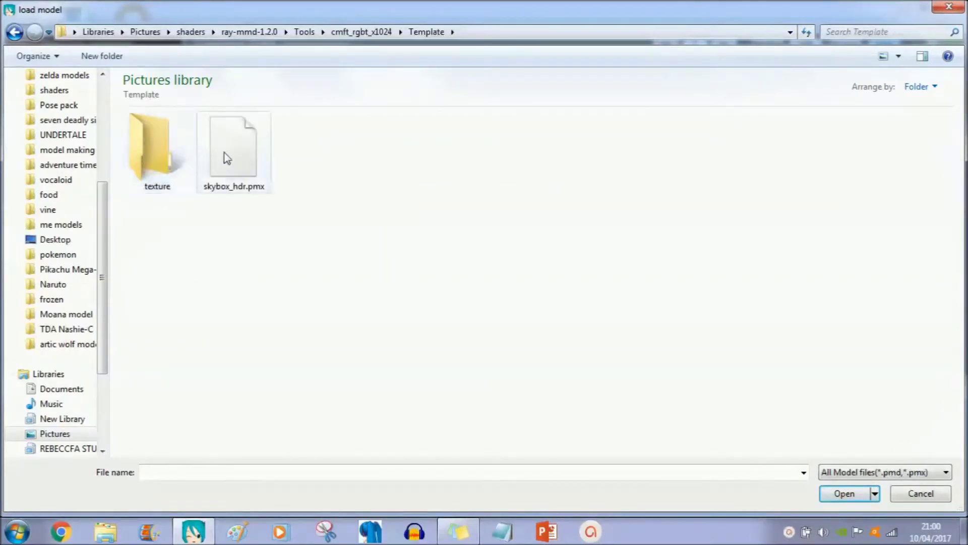
double_click(227, 159)
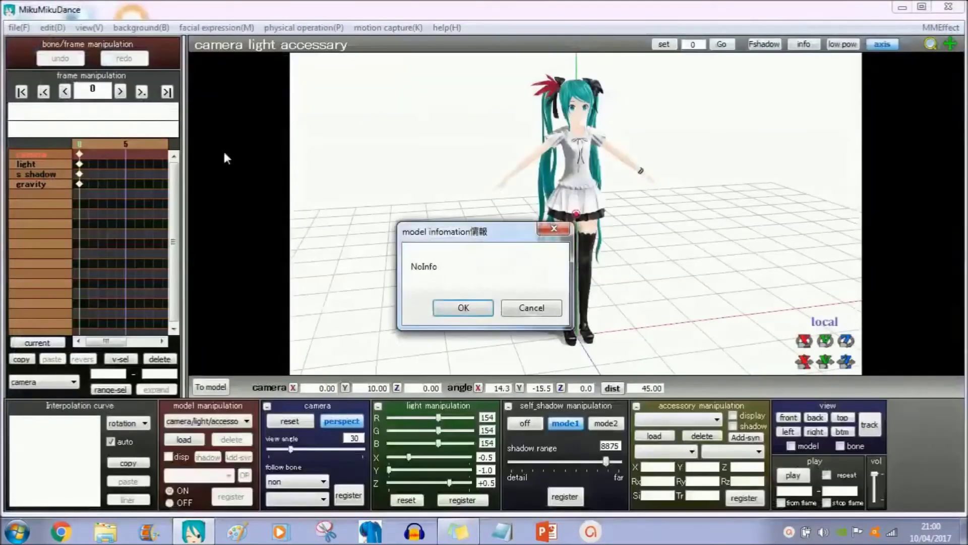
click(458, 311)
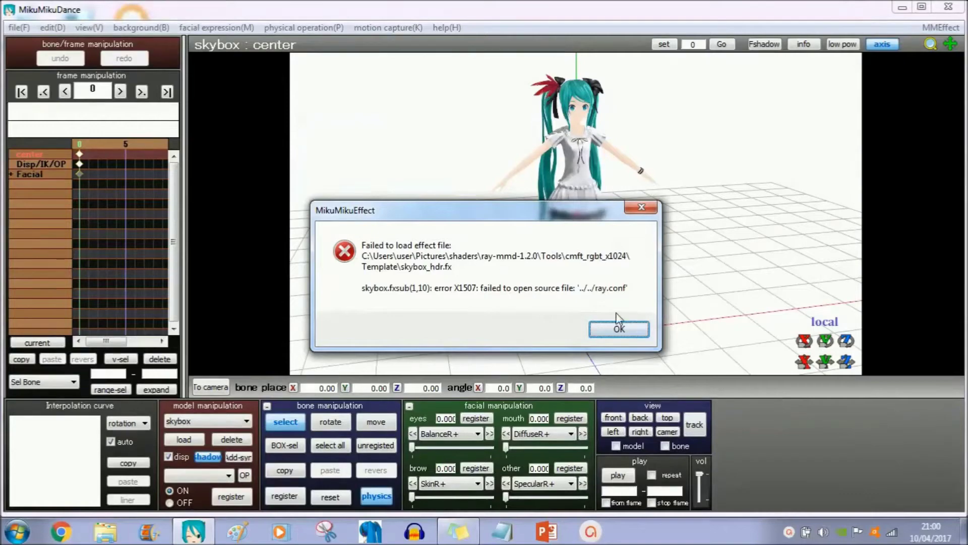
click(619, 328)
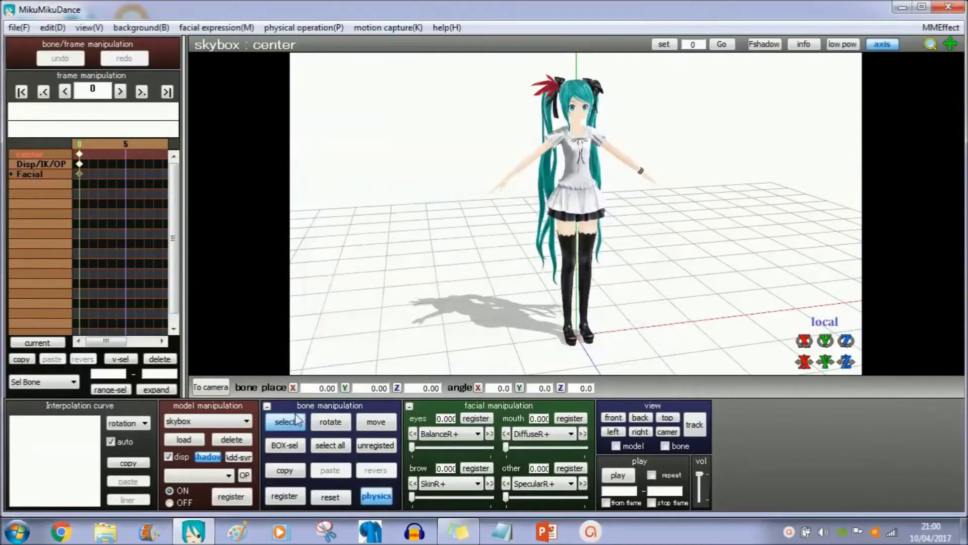
right_drag(492, 246, 512, 249)
click(222, 423)
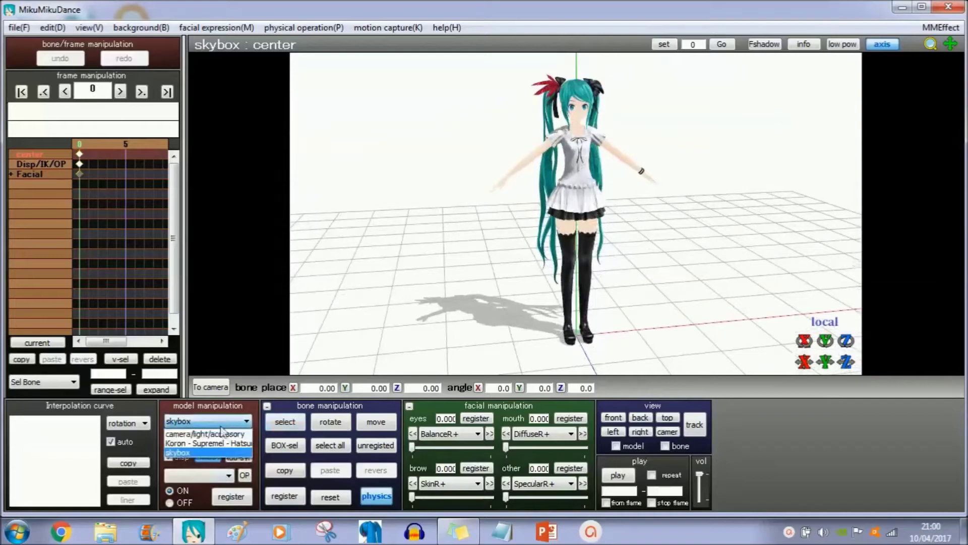
Load the ray.x accessory from the ray-mmd-1.0.9 folder via accessory manipulation
click(202, 432)
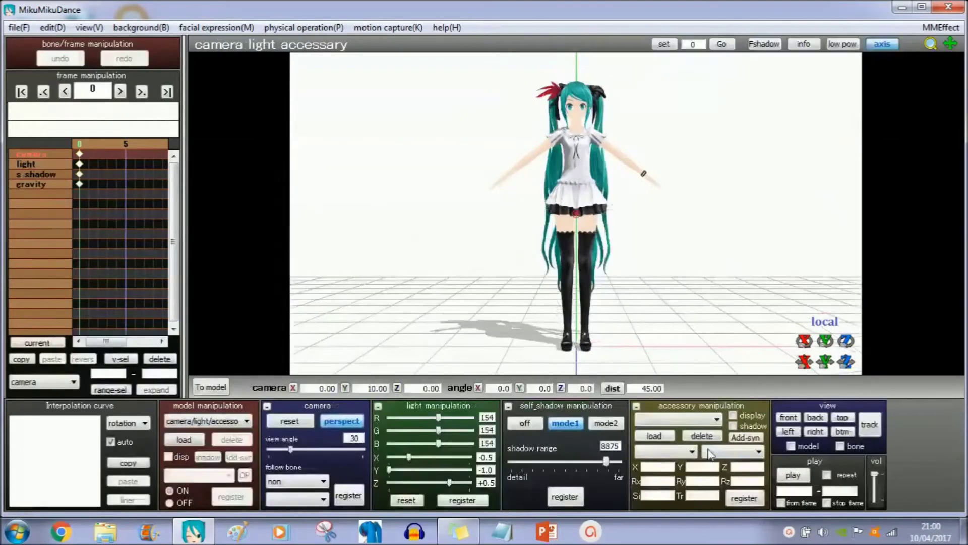
click(665, 437)
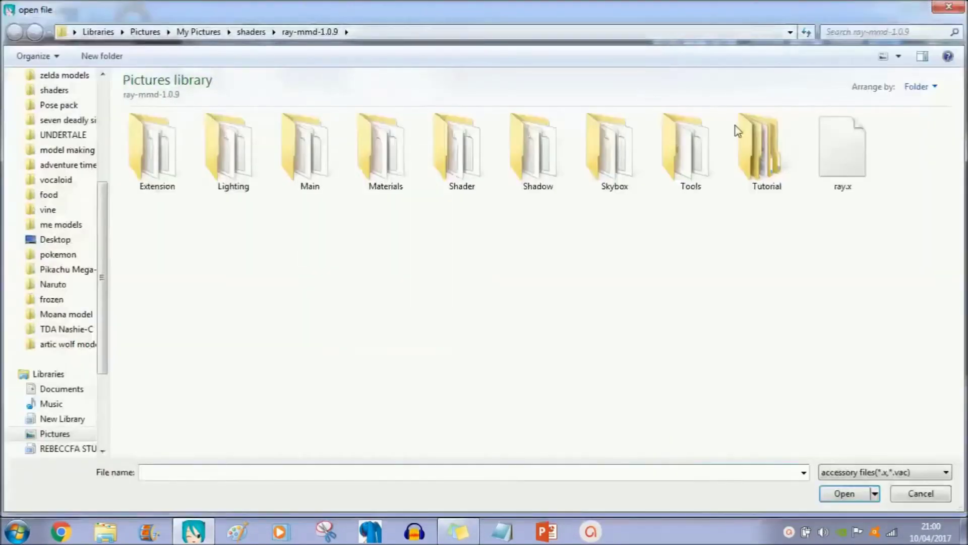
double_click(839, 151)
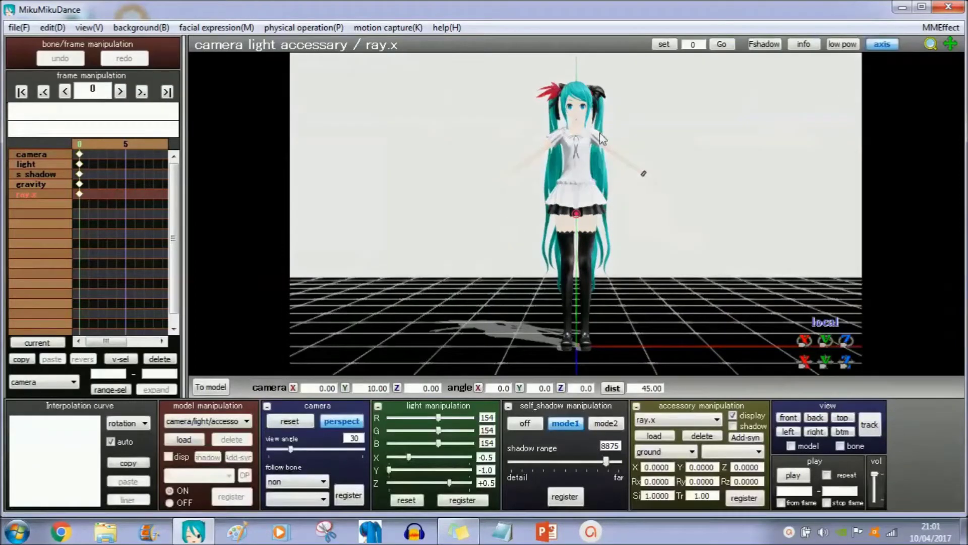
click(929, 28)
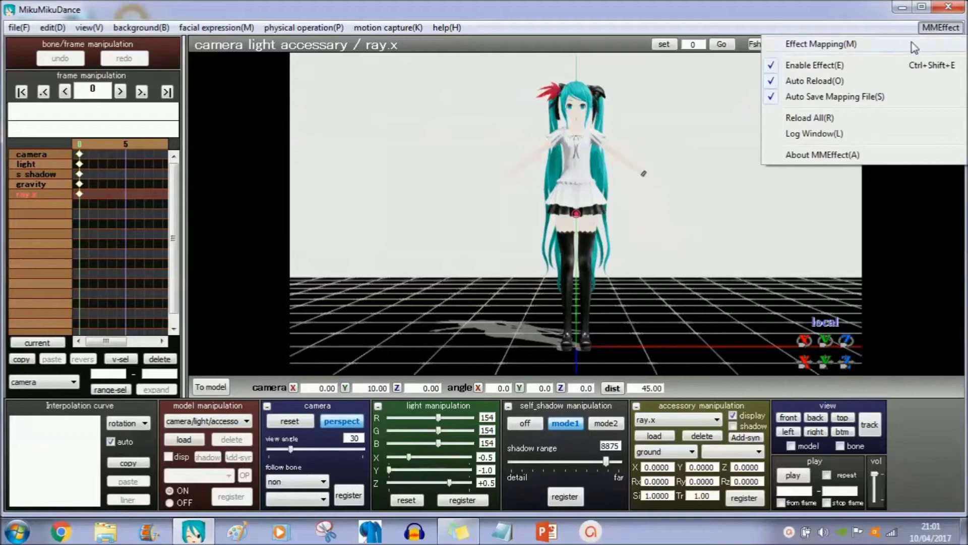
Assign the GrandCanyon skylighting_hdr.fx to skybox_hdr.pmx as its environment light map
click(914, 43)
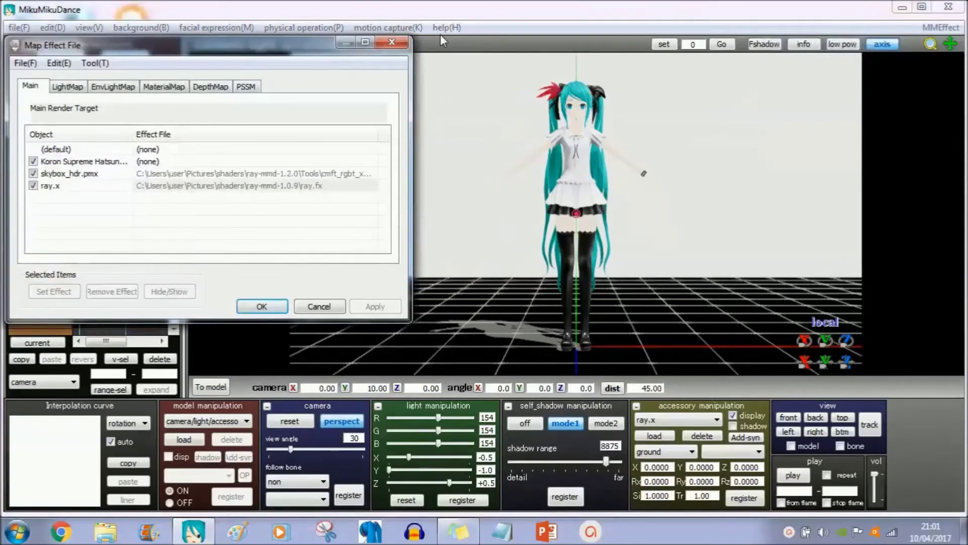
drag(294, 52, 348, 57)
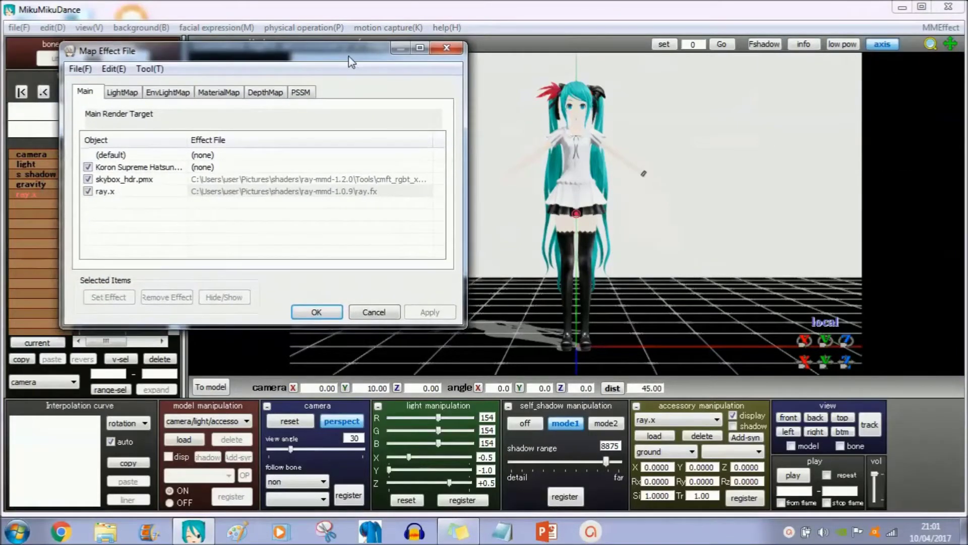
click(172, 93)
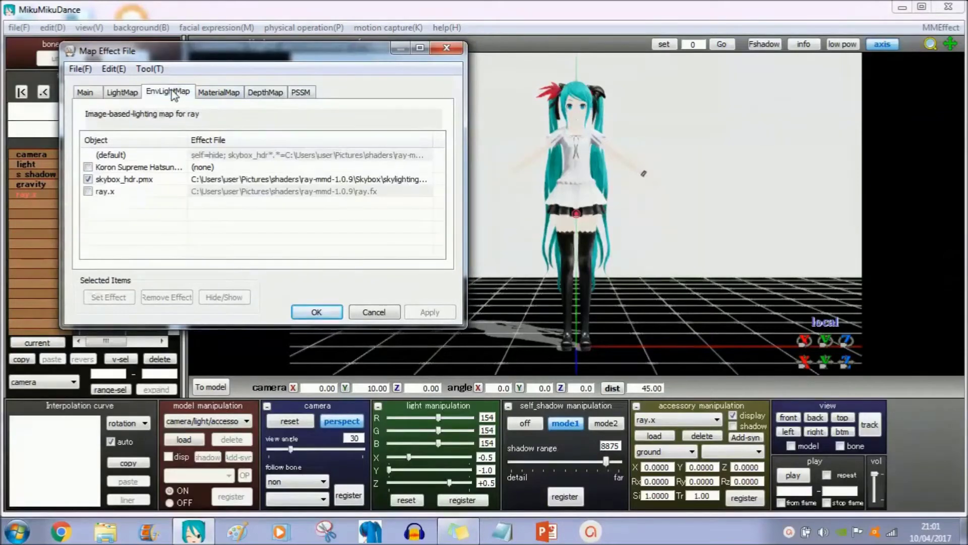
click(167, 180)
double_click(167, 180)
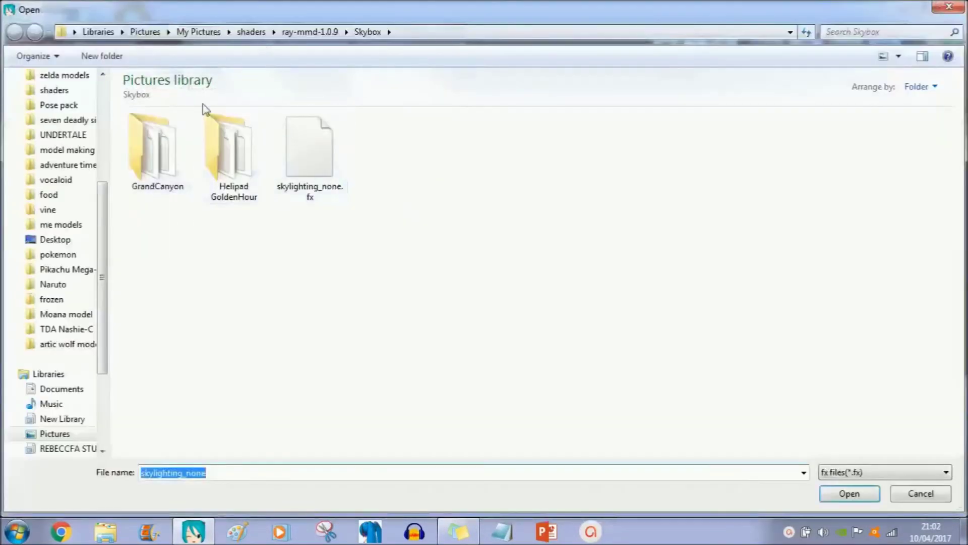
double_click(170, 151)
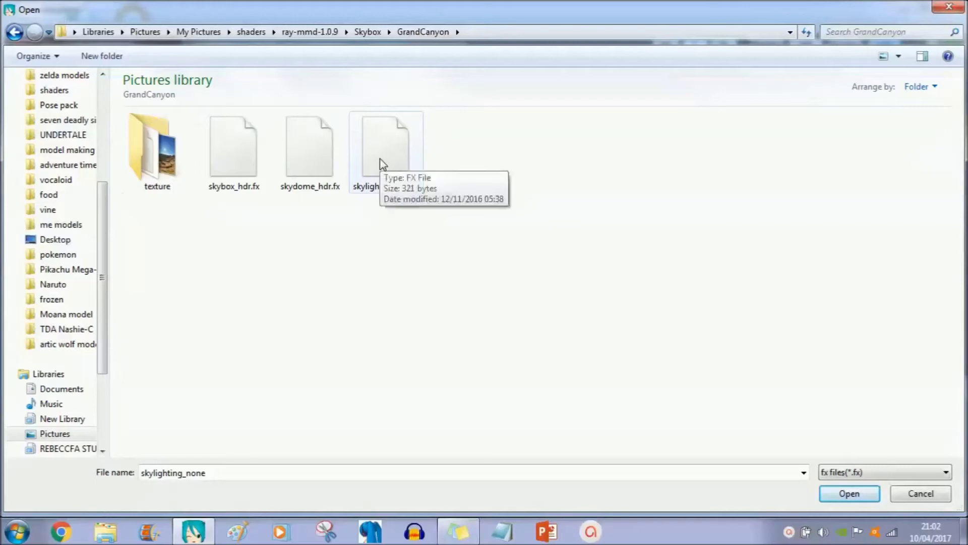
double_click(394, 140)
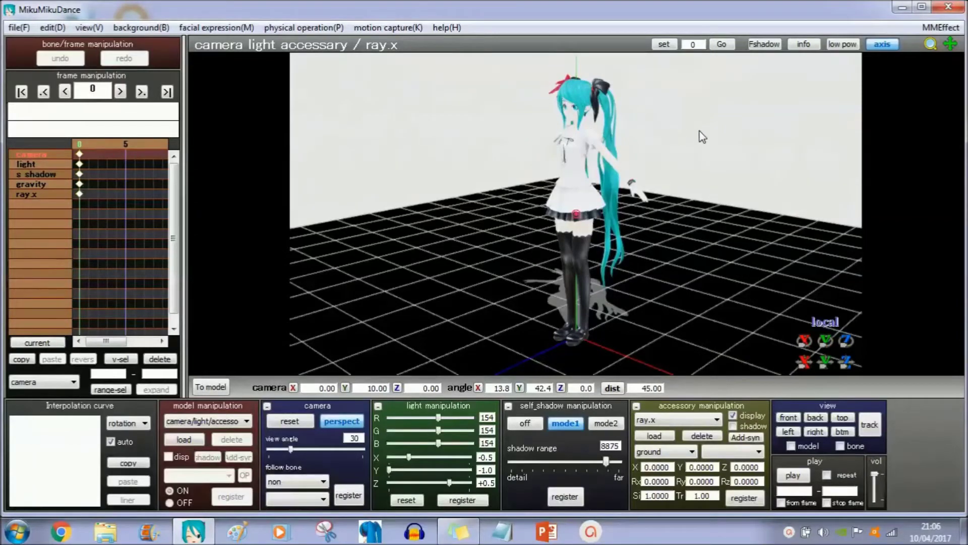
Hide the coordinate axes and floor grid from the View menu
click(89, 28)
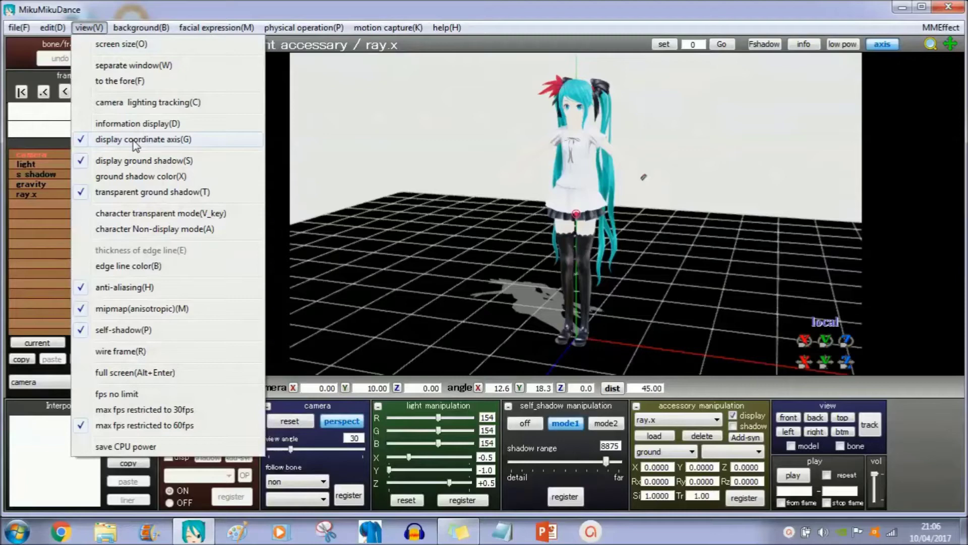
click(135, 142)
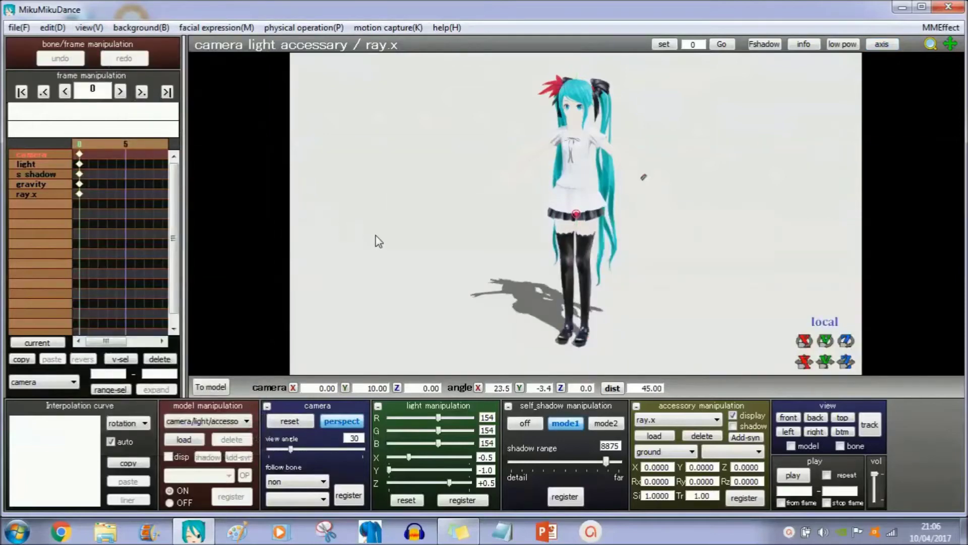
right_drag(378, 241, 352, 225)
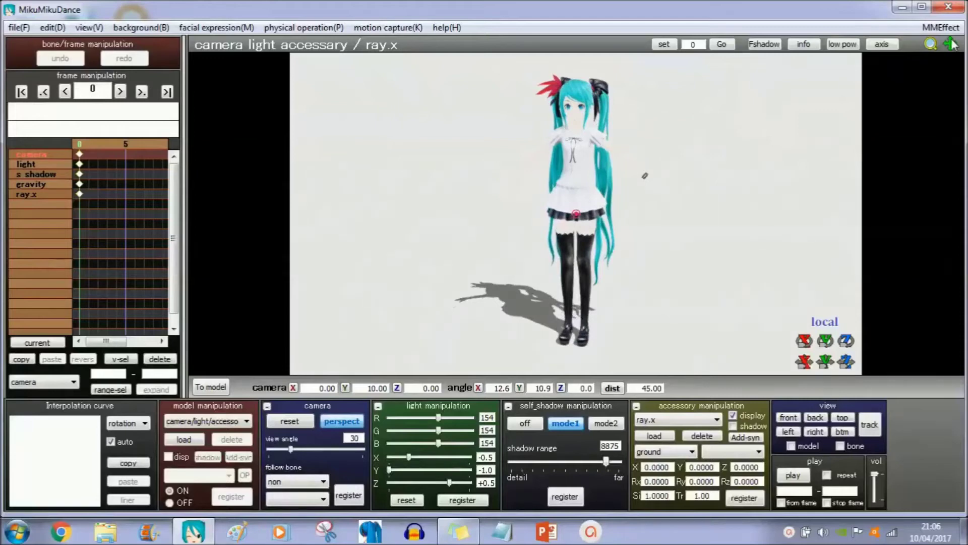
Assign ray-mmd-1.0.9\Main\main.fx to the Miku model in Effect Mapping and confirm
click(941, 27)
click(822, 40)
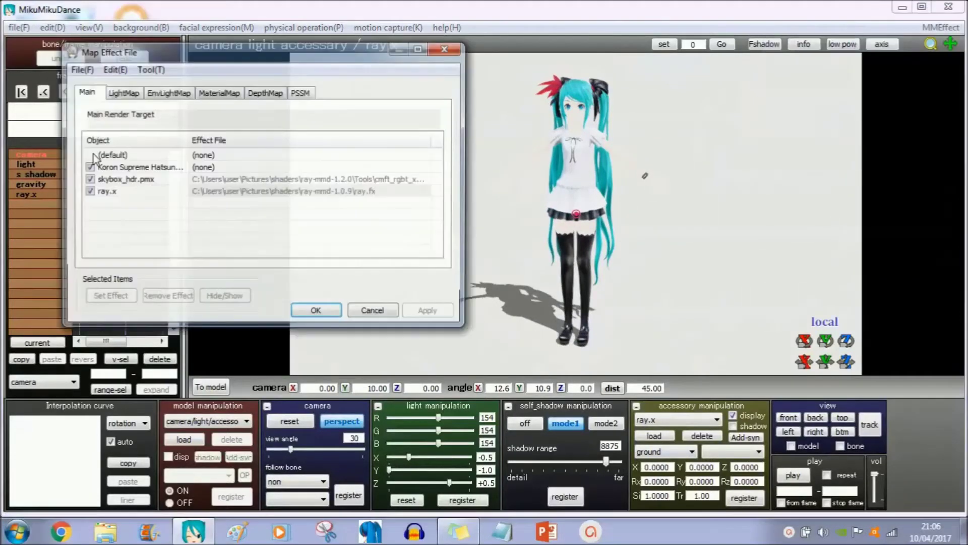
double_click(171, 168)
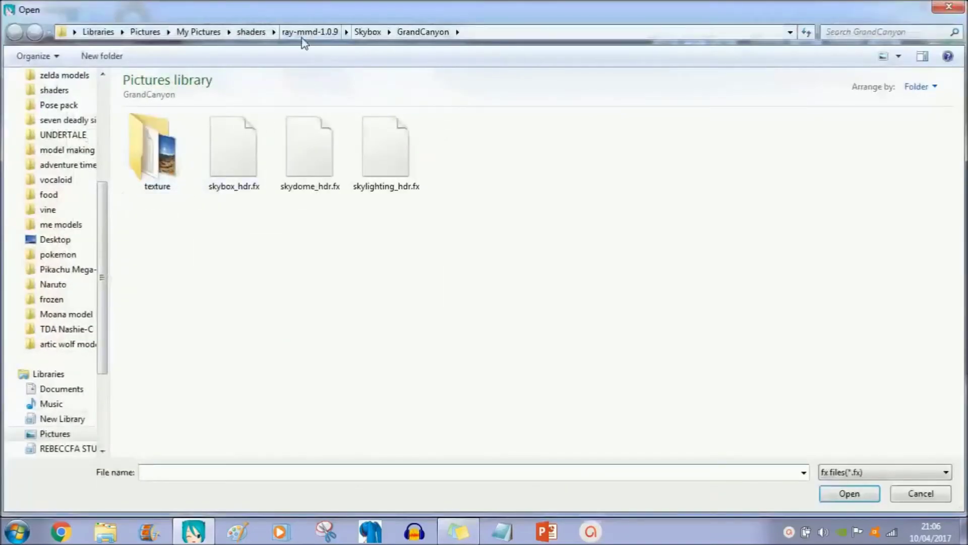
click(302, 35)
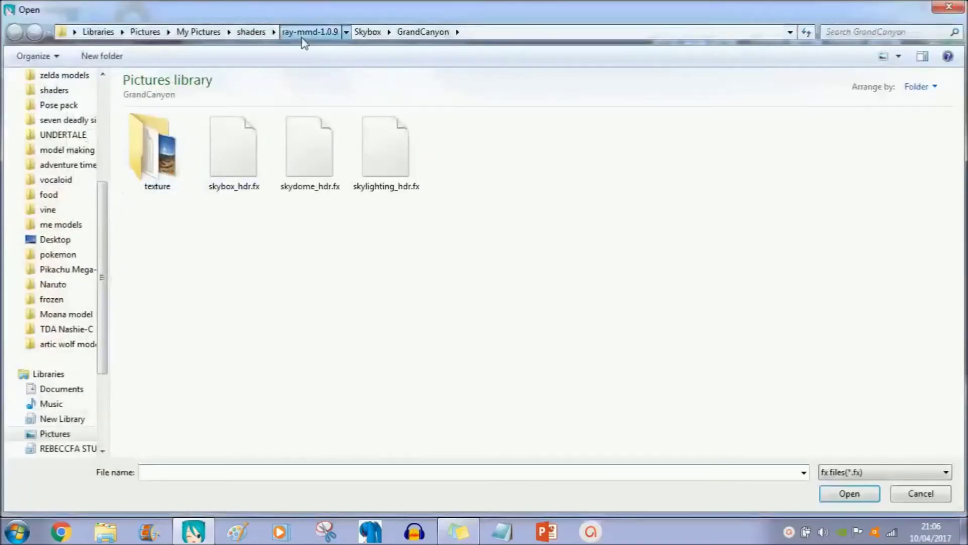
double_click(310, 125)
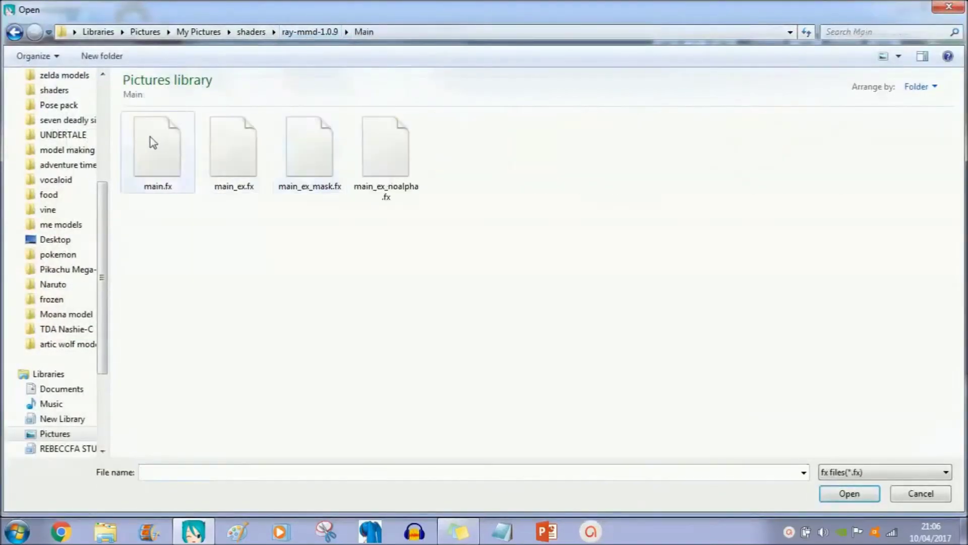
double_click(150, 137)
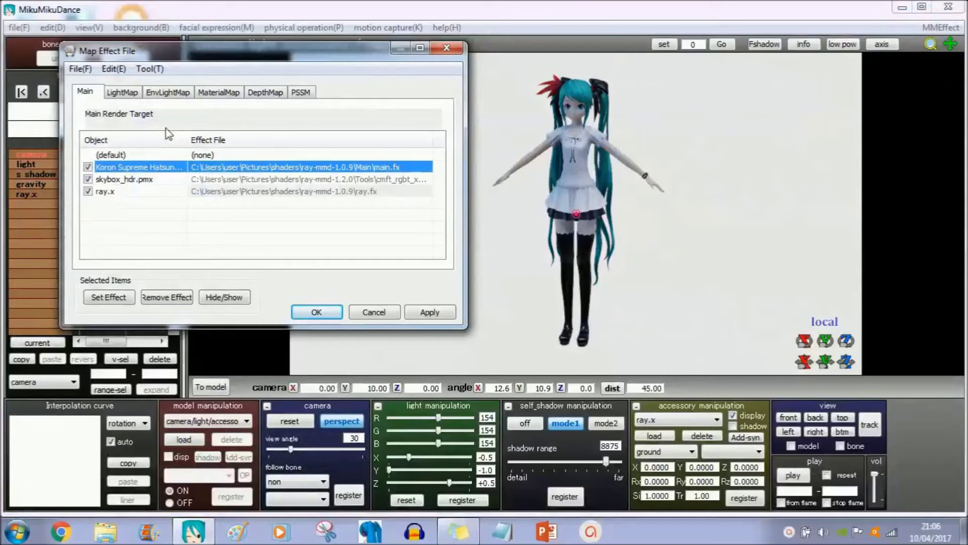
click(317, 312)
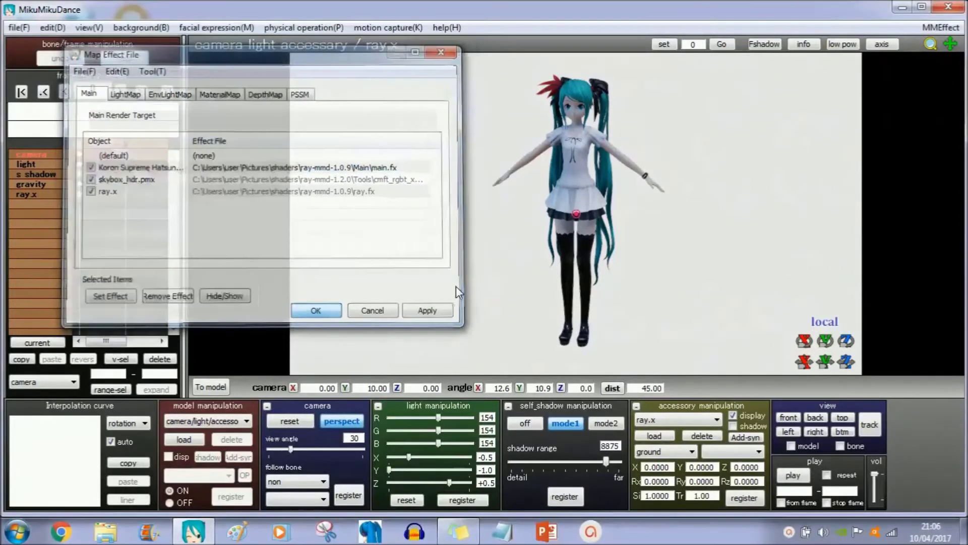
right_drag(498, 258, 446, 257)
Load ray_controller.pmx from the ray-mmd-1.2.0 folder and dismiss the info notice
click(193, 441)
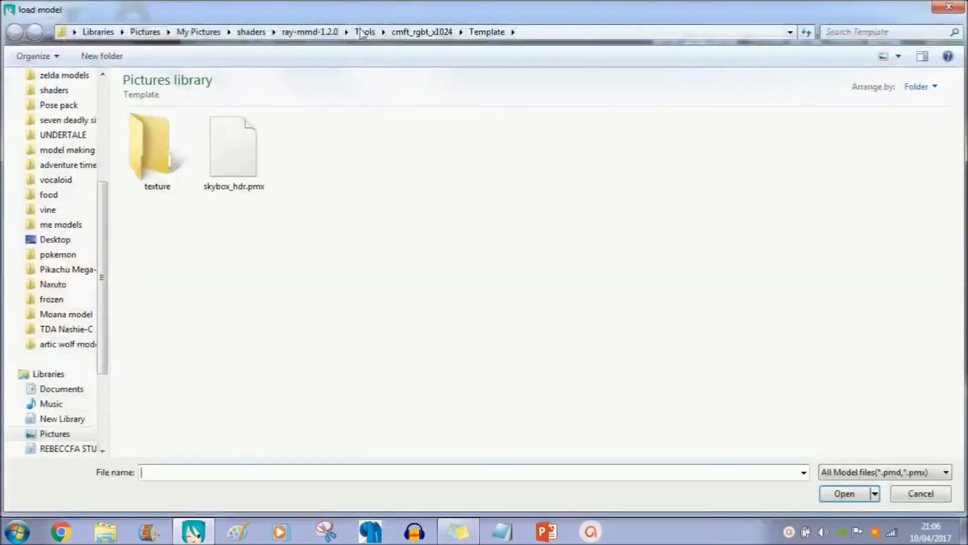
click(317, 31)
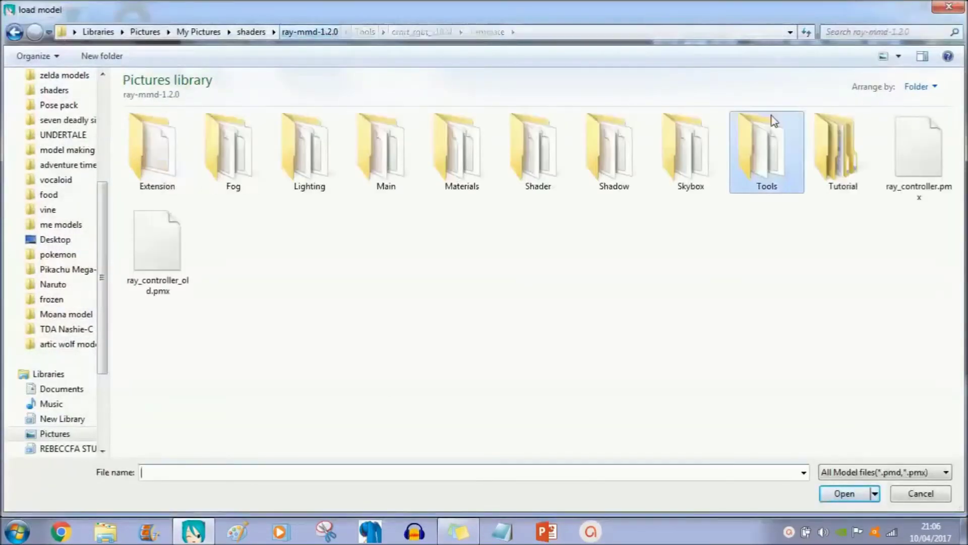
double_click(912, 152)
key(Return)
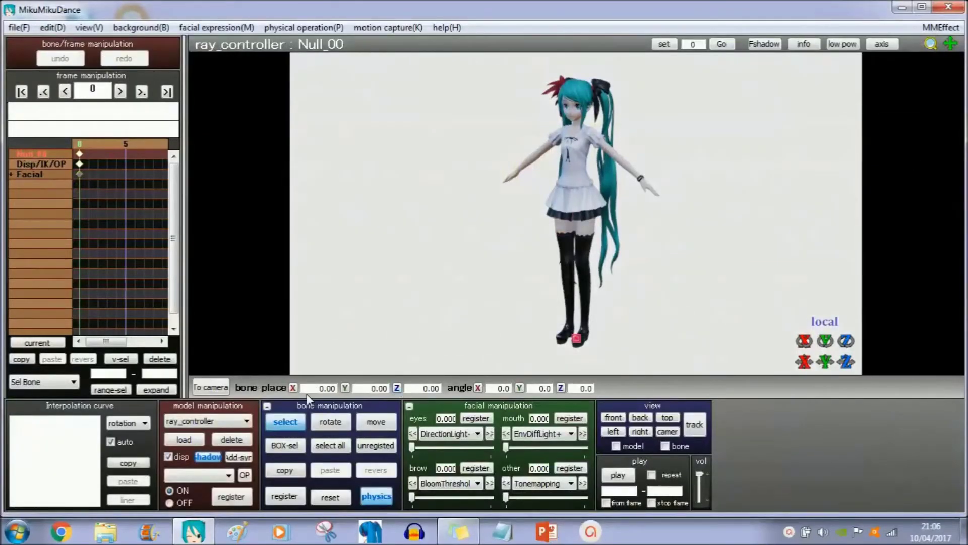
Set DirectionLight to 0.33 and bring EnvDiffLight+ down to a low value
click(297, 425)
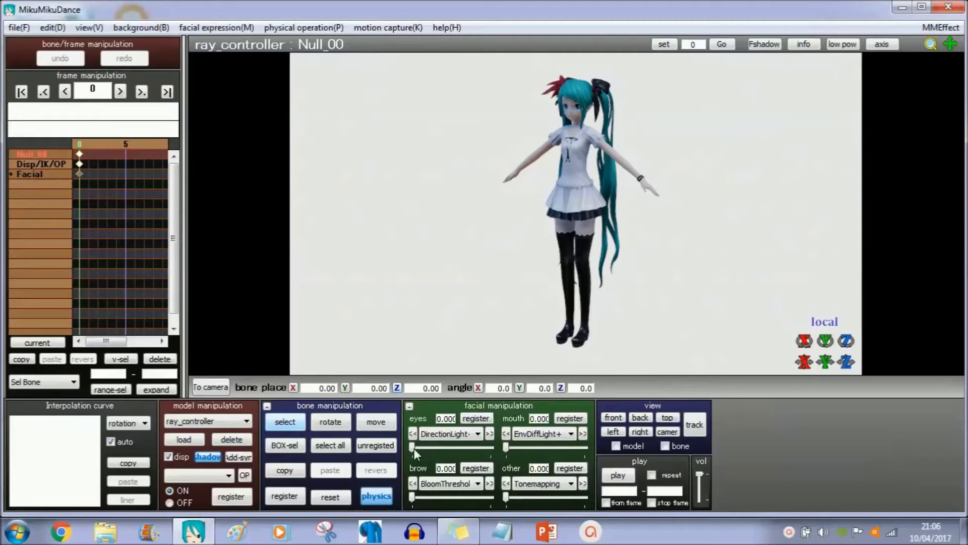
drag(413, 449, 443, 448)
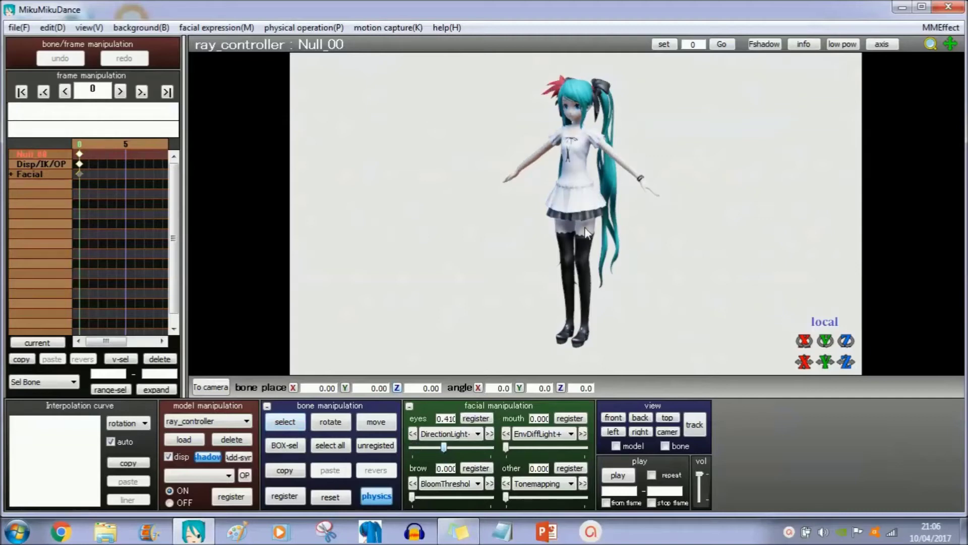
right_drag(585, 227, 653, 225)
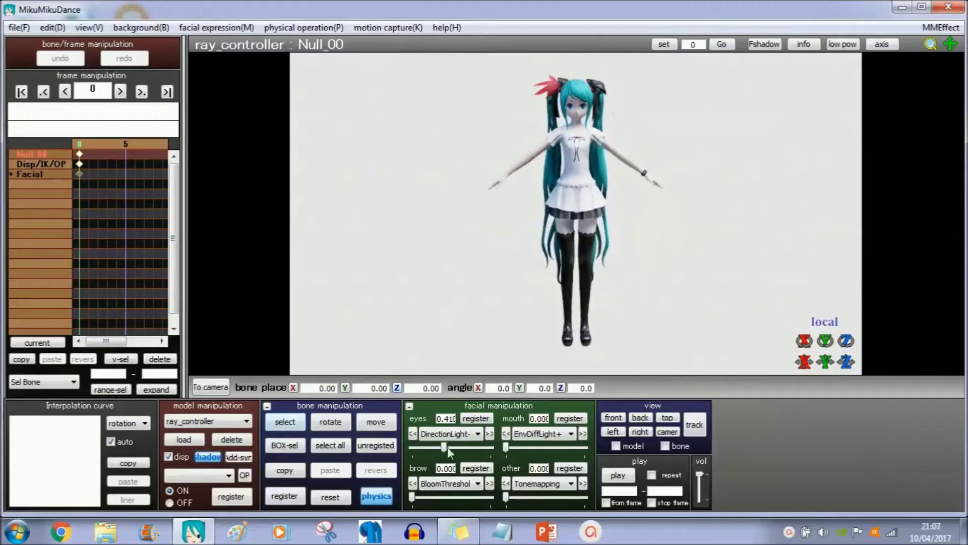
mouse_move(447, 447)
mouse_down()
mouse_move(490, 447)
mouse_move(437, 447)
mouse_up()
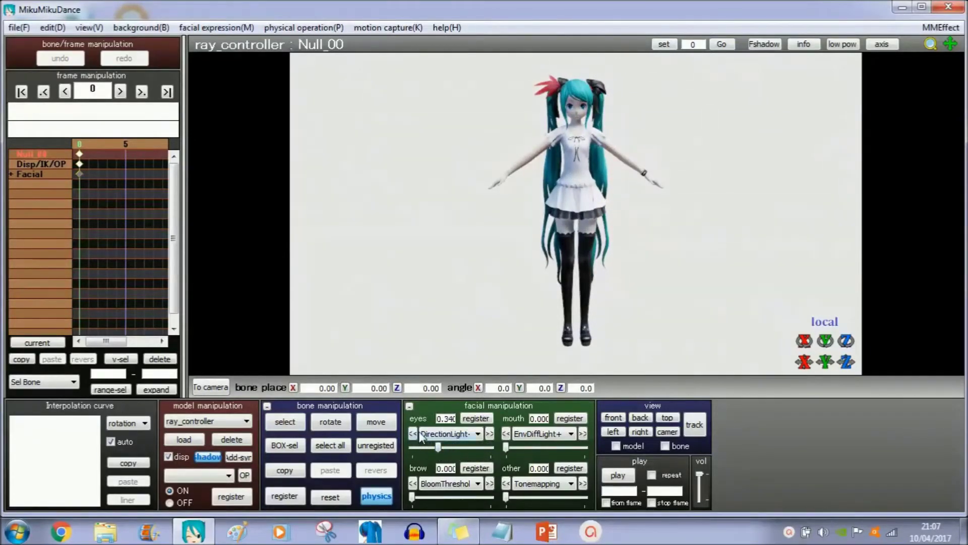
drag(438, 447, 436, 448)
drag(506, 447, 582, 446)
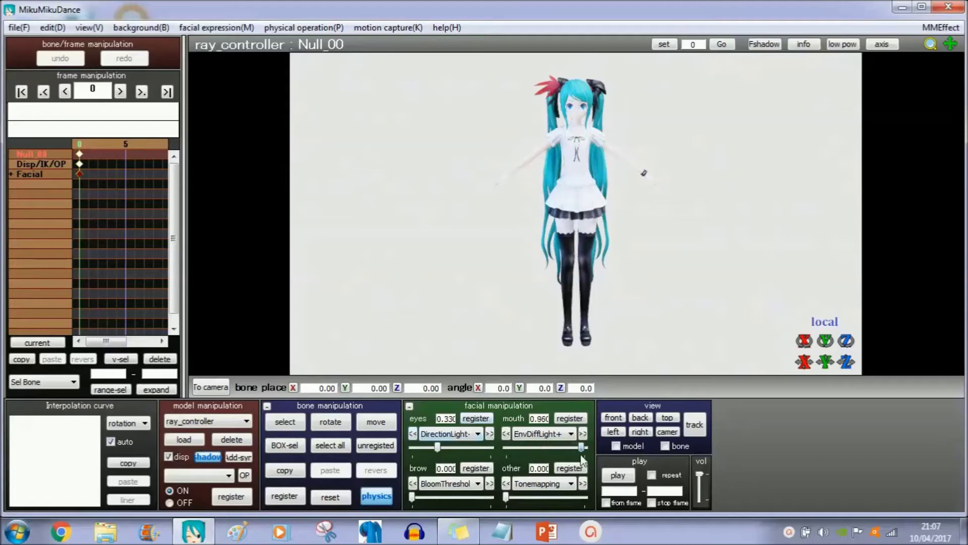
click(553, 454)
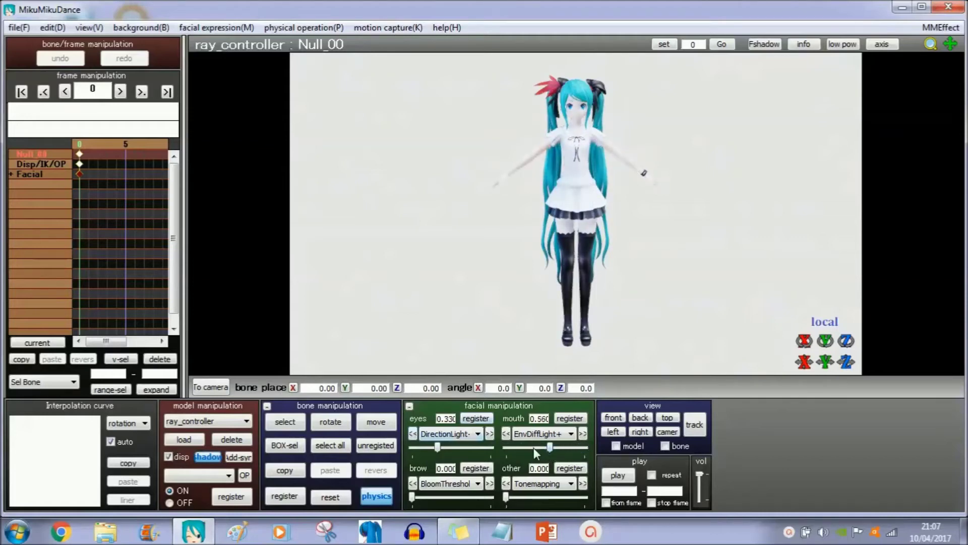
drag(534, 447, 513, 447)
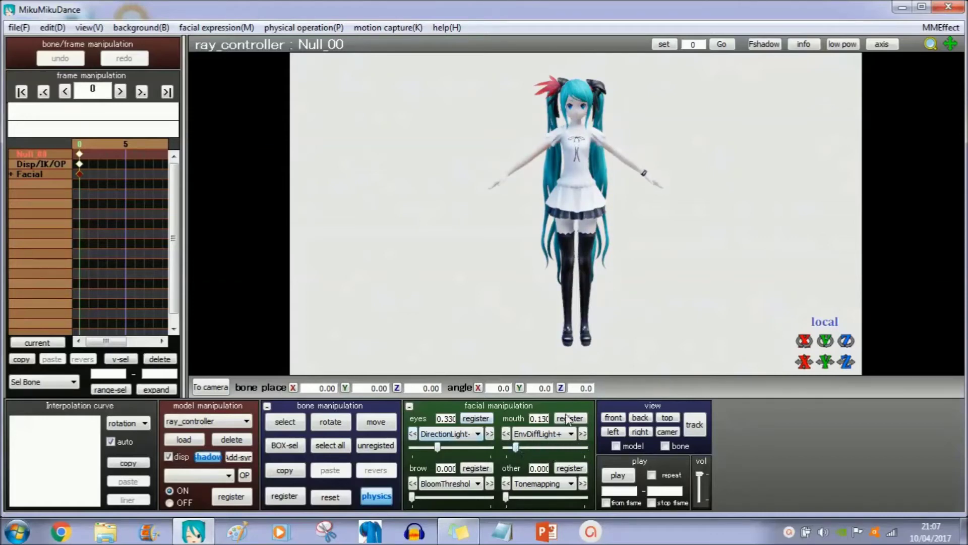
Raise EnvSpecLight- to 0.95 and Tonemapping to 0.2
click(569, 434)
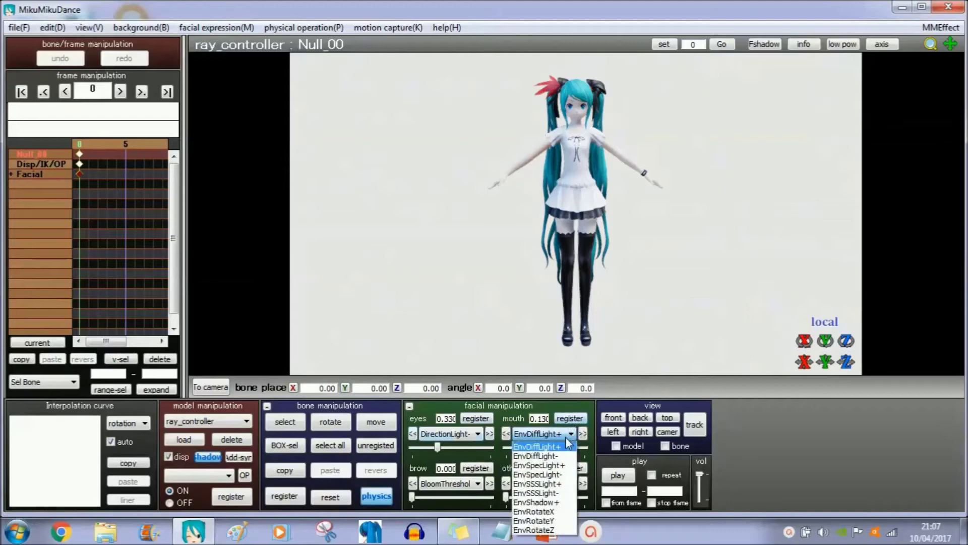
click(536, 456)
click(538, 434)
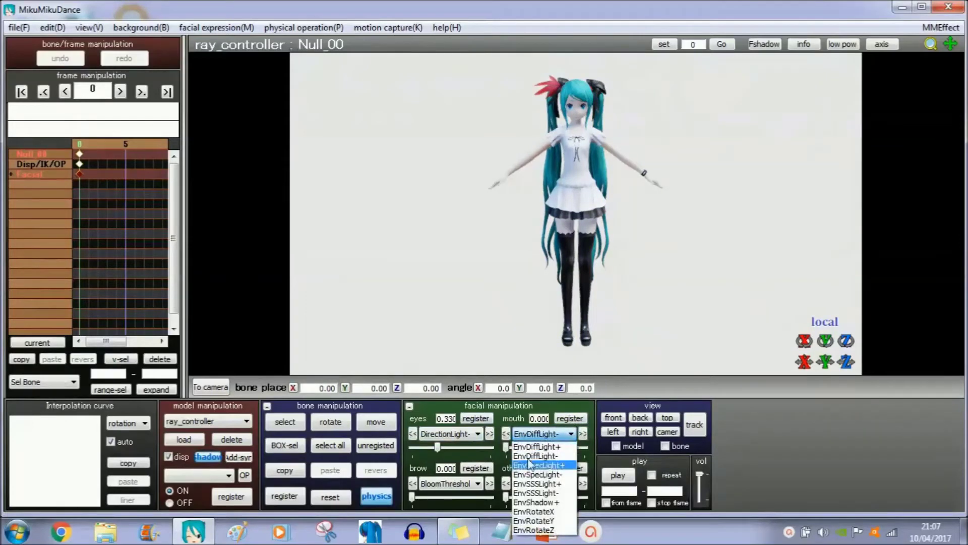
click(537, 474)
drag(505, 446, 580, 448)
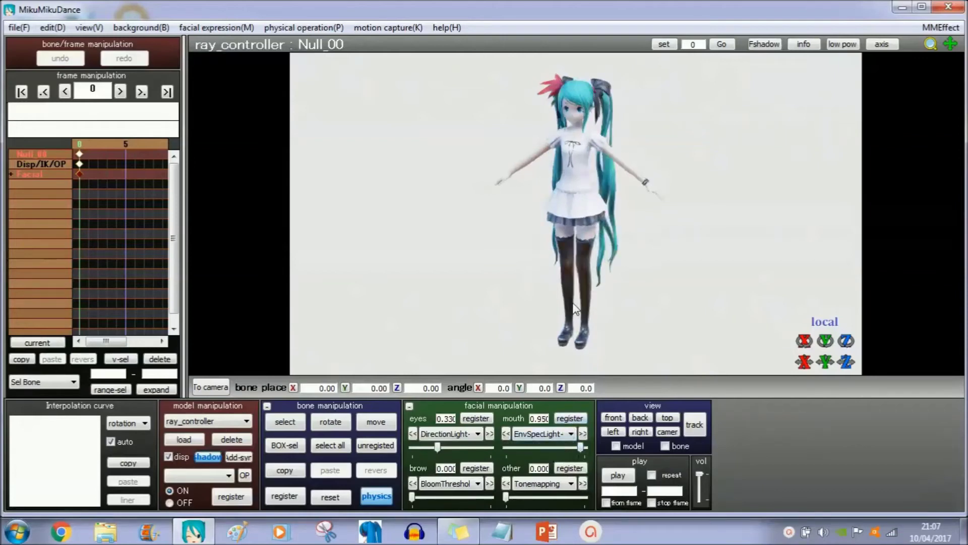
mouse_move(507, 497)
mouse_down()
mouse_move(563, 488)
mouse_move(520, 504)
mouse_up()
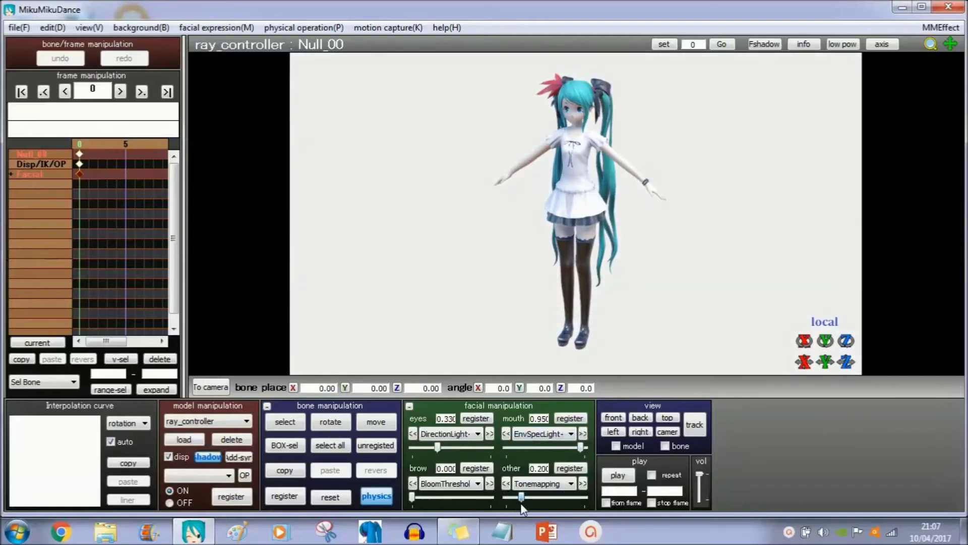
Lower the Contrast- morph slightly and register its value
click(554, 484)
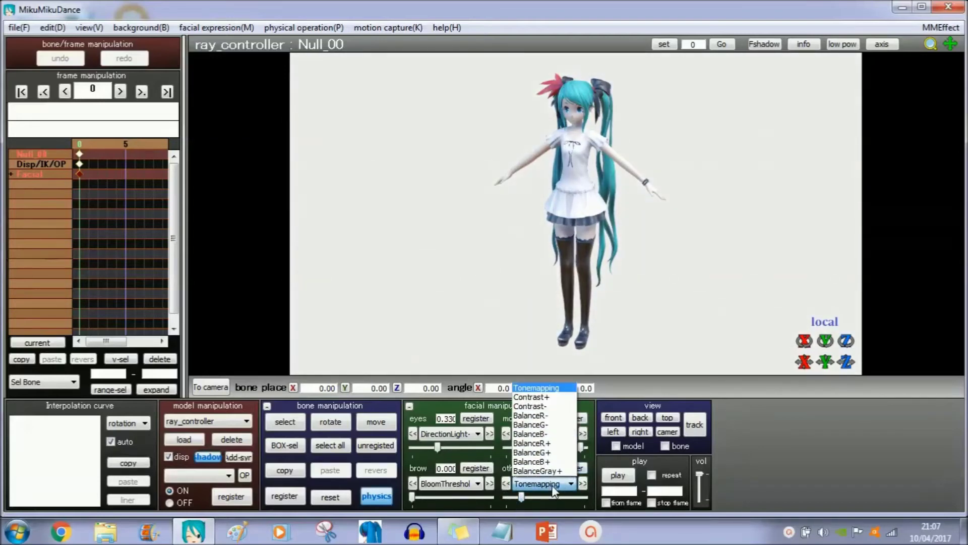
click(540, 406)
drag(506, 498, 535, 497)
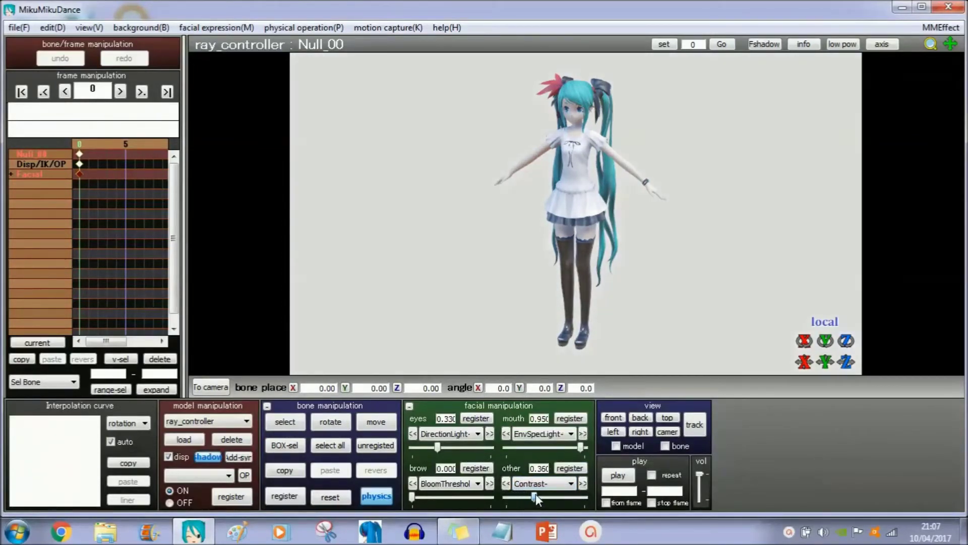
click(565, 469)
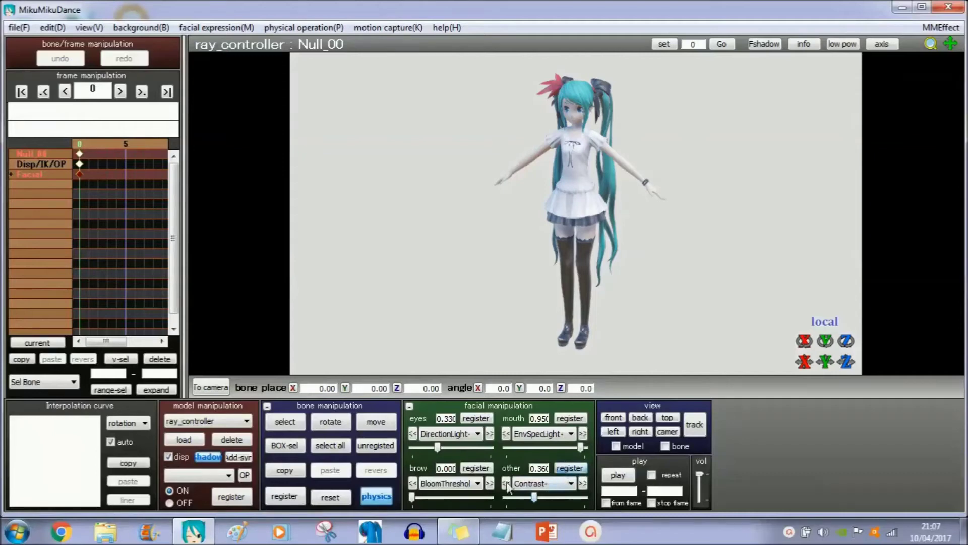
Raise BloomThreshold and add colour-fringing Dispersion to the render
click(462, 484)
click(465, 487)
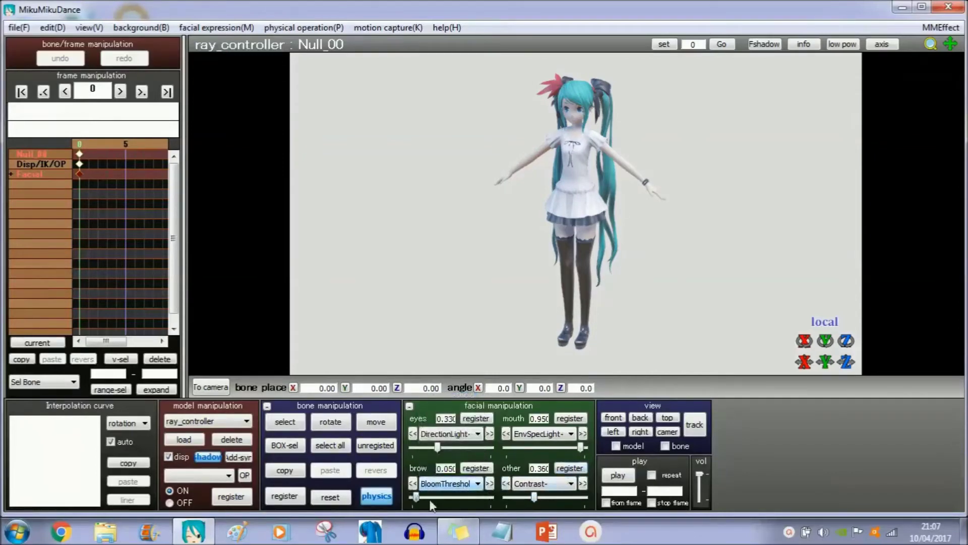
drag(445, 497, 481, 497)
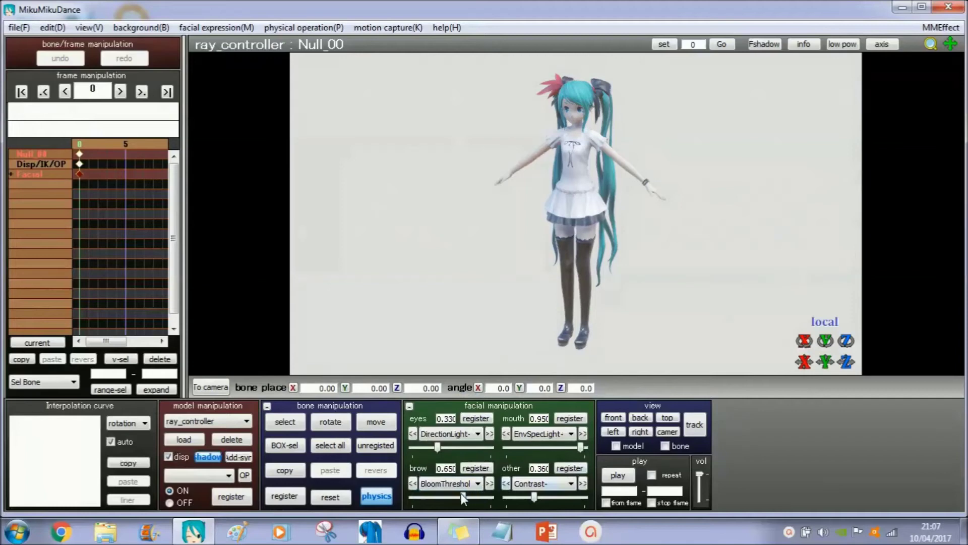
click(461, 484)
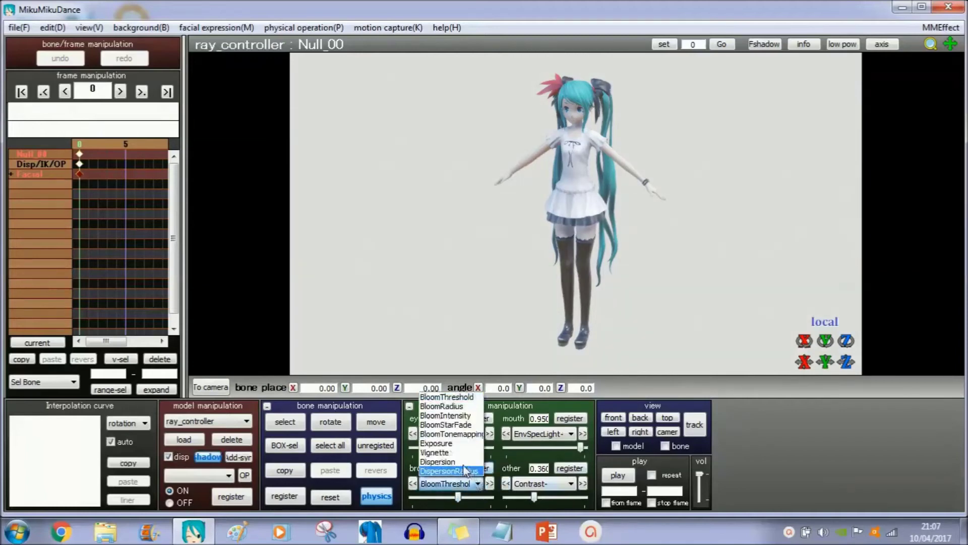
click(437, 461)
mouse_move(422, 497)
mouse_down()
mouse_move(450, 499)
mouse_move(411, 499)
mouse_move(486, 496)
mouse_move(413, 490)
mouse_up()
Step through Vignette and Exposure to BloomTonemap and adjust its amount
click(413, 483)
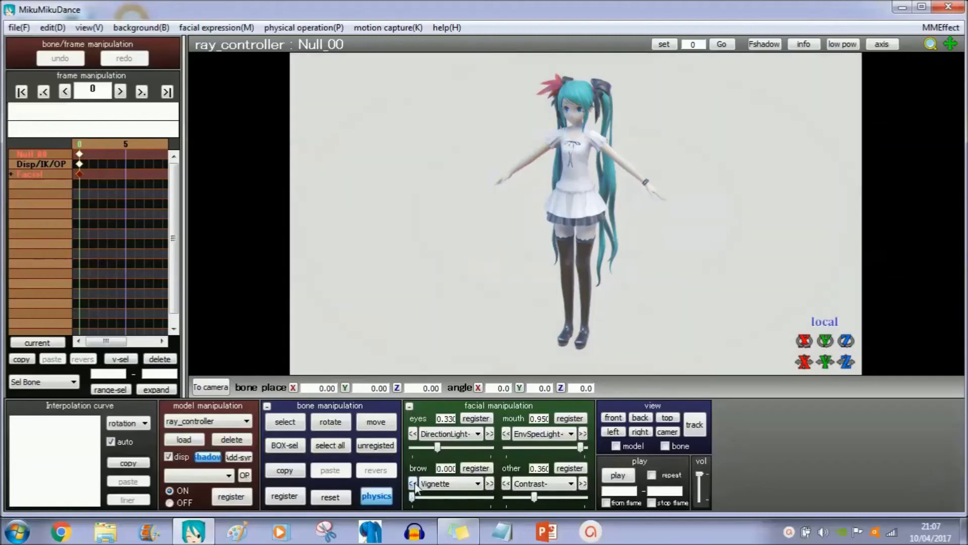
click(412, 485)
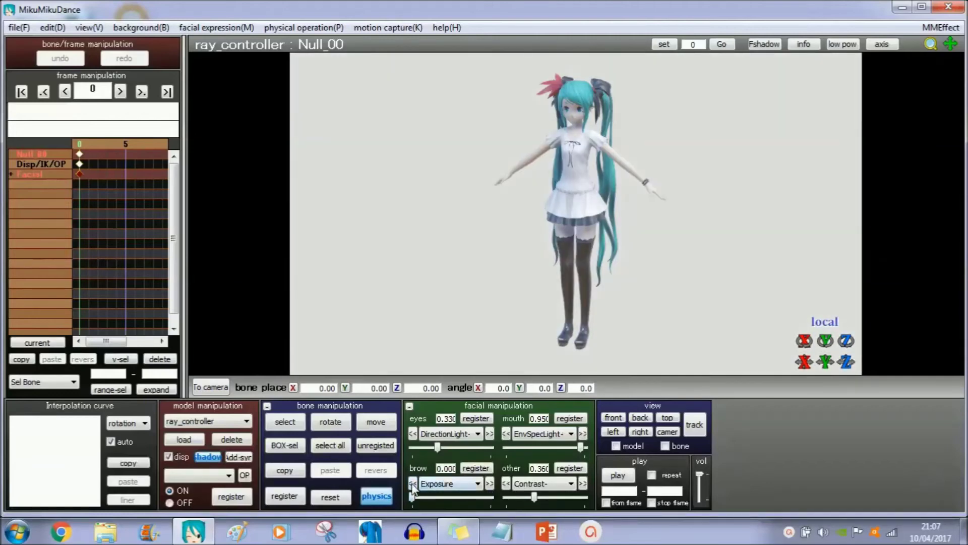
click(412, 485)
drag(412, 496, 298, 483)
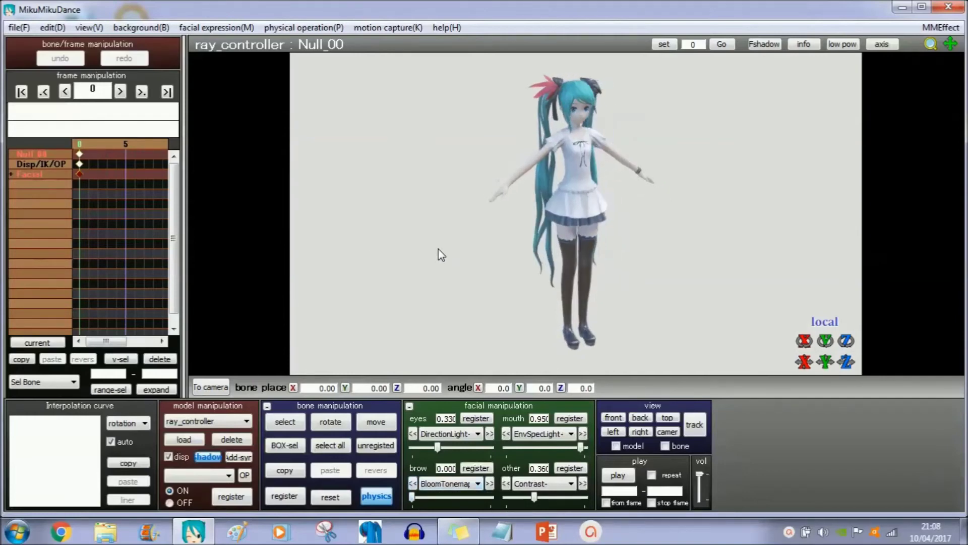
click(183, 440)
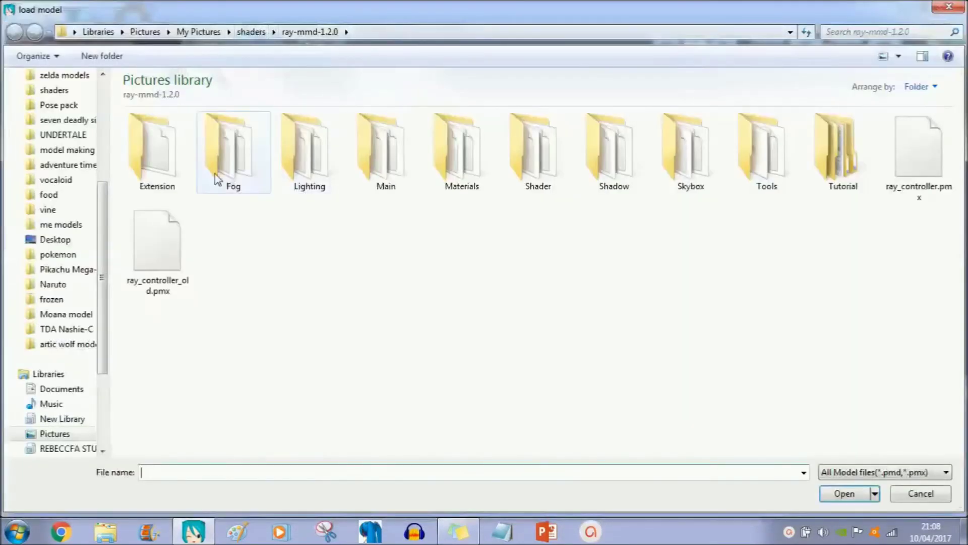
Load AmbientLight.pmx from ray-mmd-1.2.0's Lighting folder and accept its info notice
click(301, 157)
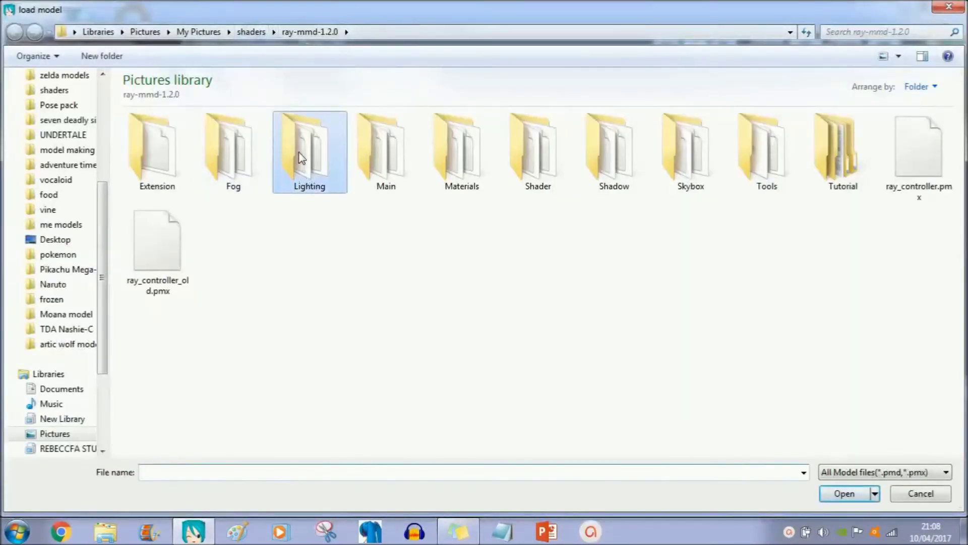
double_click(302, 158)
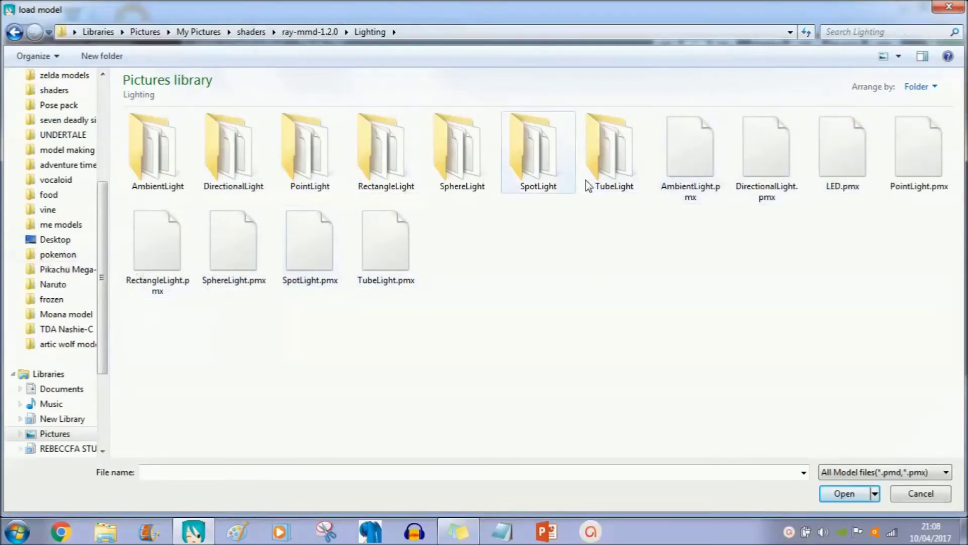
double_click(682, 168)
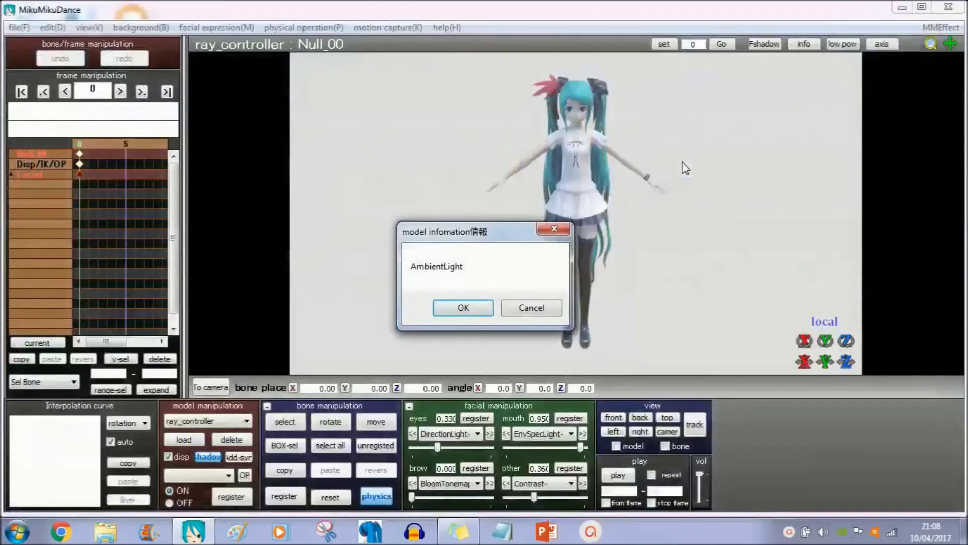
key(Return)
click(281, 421)
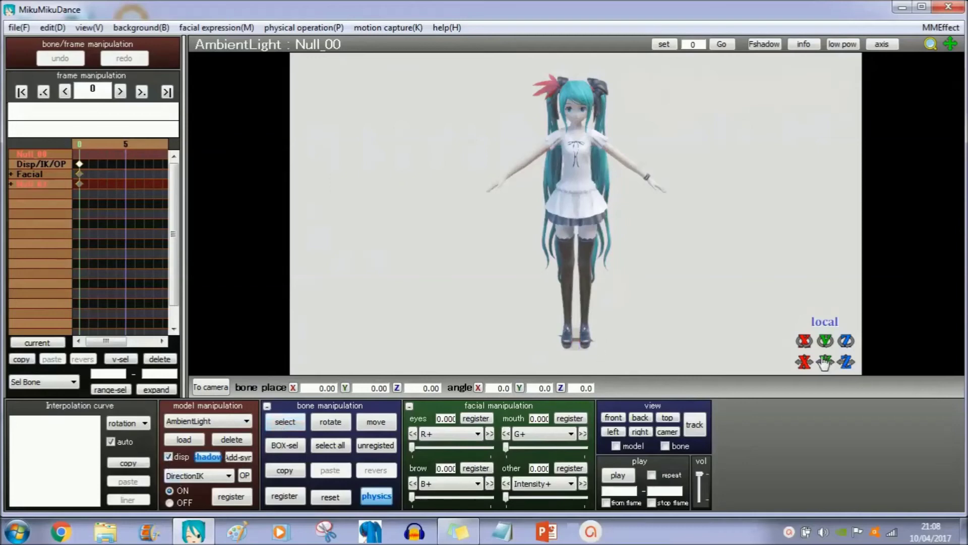
Move the ambient light up to Y 22.90 and forward to Z -24.30, then register the keyframe
drag(825, 361, 827, 357)
drag(579, 200, 568, 136)
drag(846, 361, 843, 368)
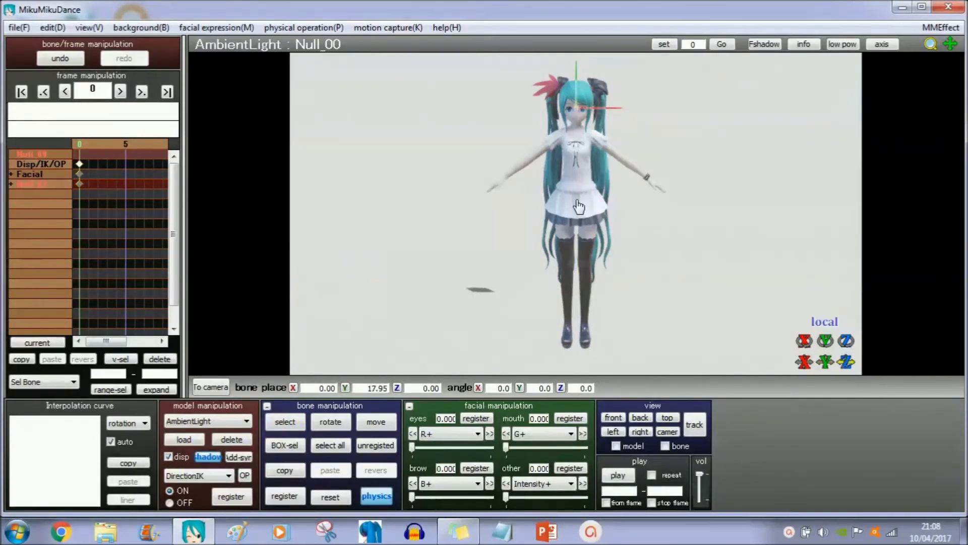
drag(575, 98, 597, 66)
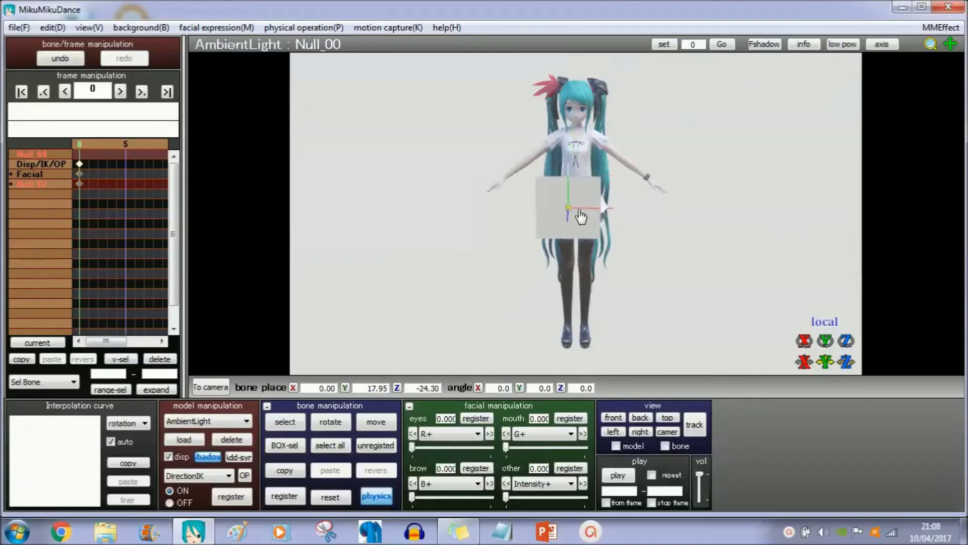
drag(582, 210, 578, 148)
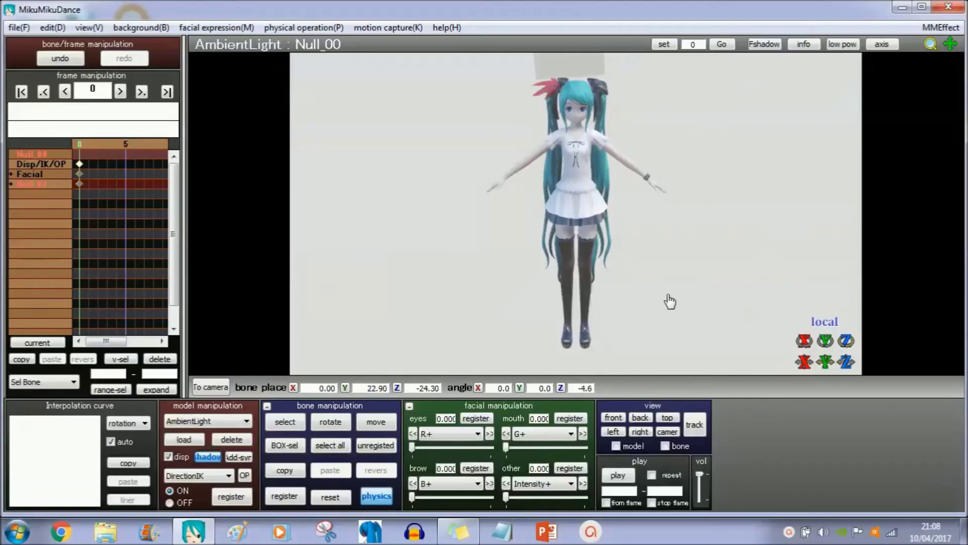
click(284, 496)
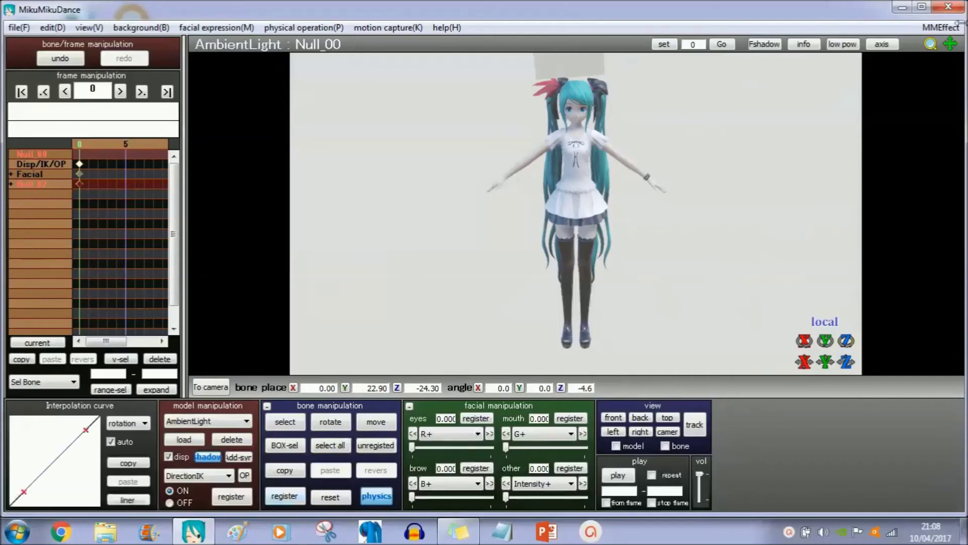
scroll(584, 164, up, 2)
Raise the AmbientLight Intensity+ morph to 1.000 and register it
scroll(585, 164, up, 2)
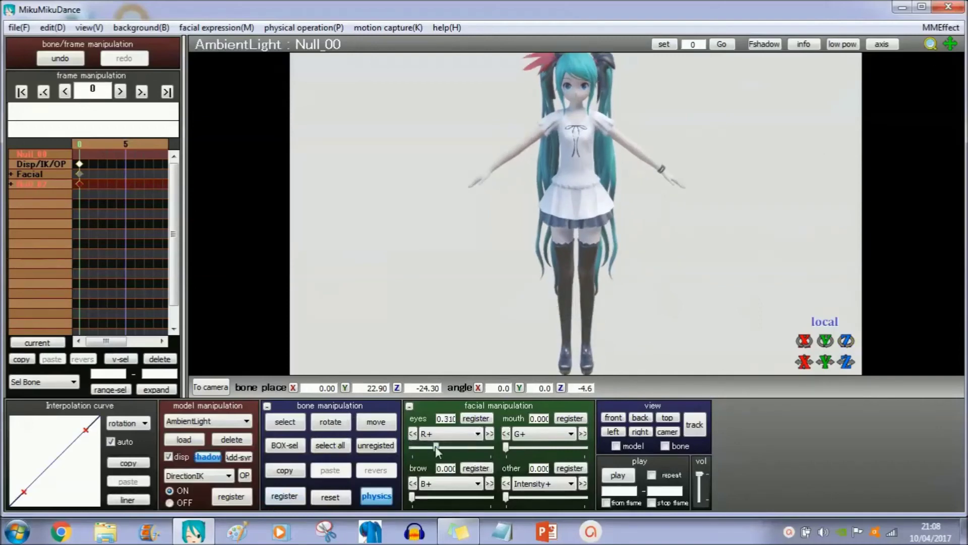
drag(436, 446, 412, 447)
mouse_move(506, 446)
mouse_down()
mouse_move(531, 446)
mouse_move(500, 448)
mouse_up()
drag(507, 497, 585, 498)
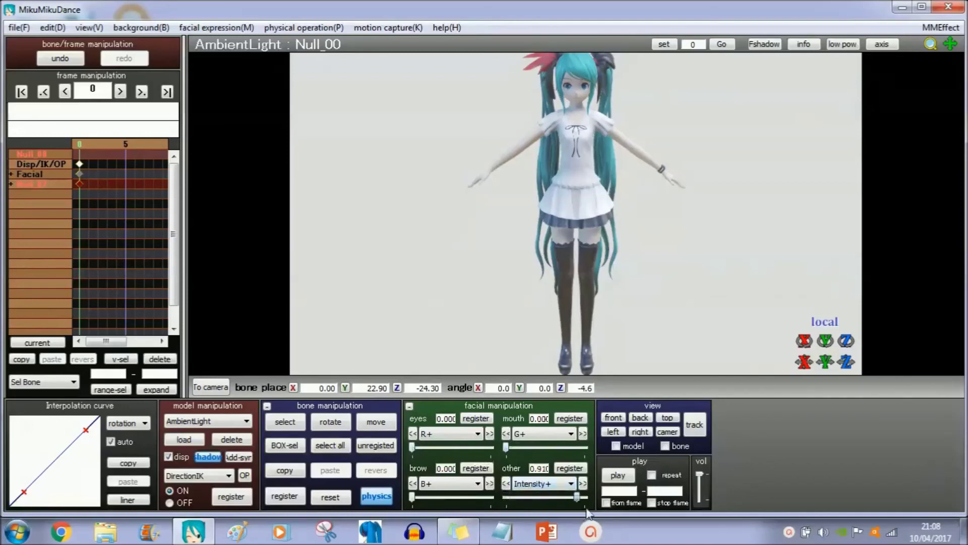
click(539, 484)
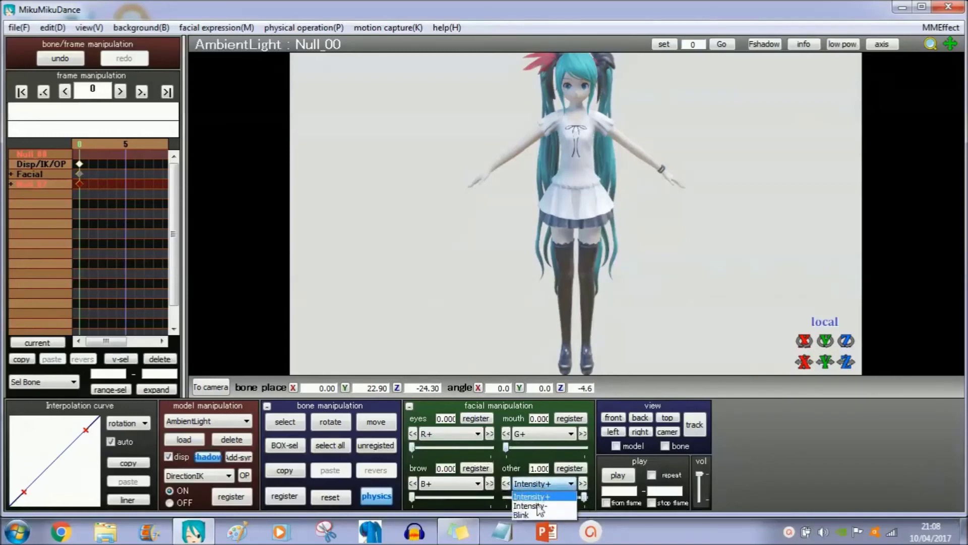
click(561, 474)
click(565, 469)
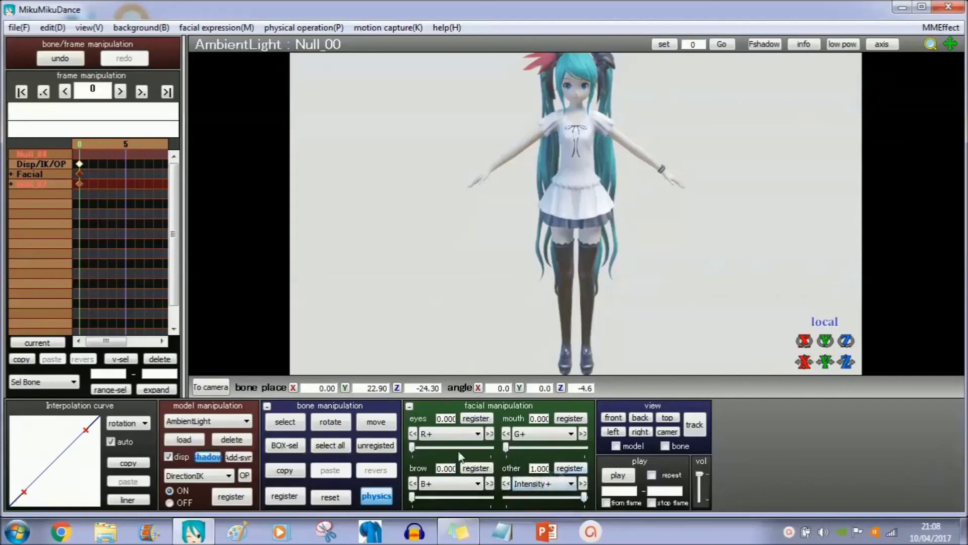
Tint the ambient light with R+ 0.270, G+ 0.190 and B+ 0.580, then view Miku from behind
click(413, 497)
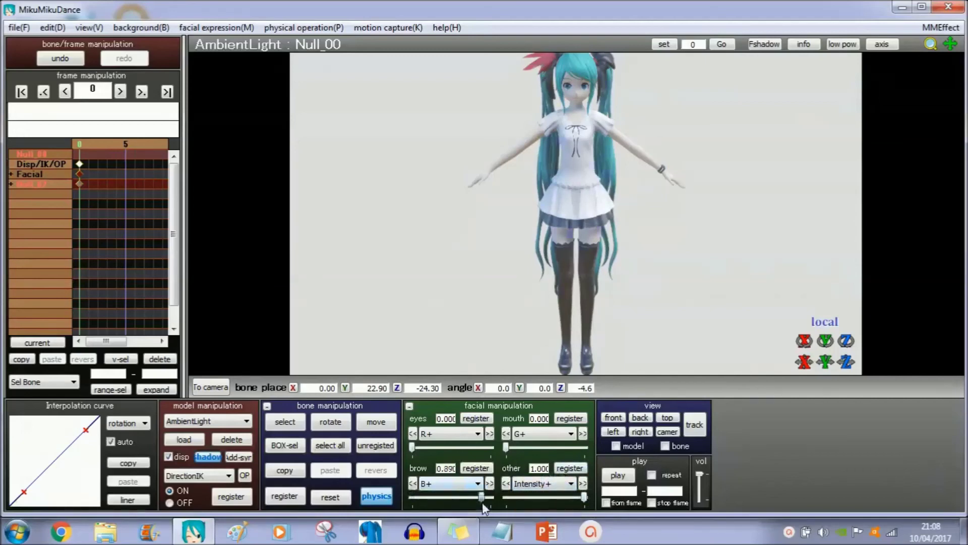
drag(441, 497, 457, 498)
click(434, 448)
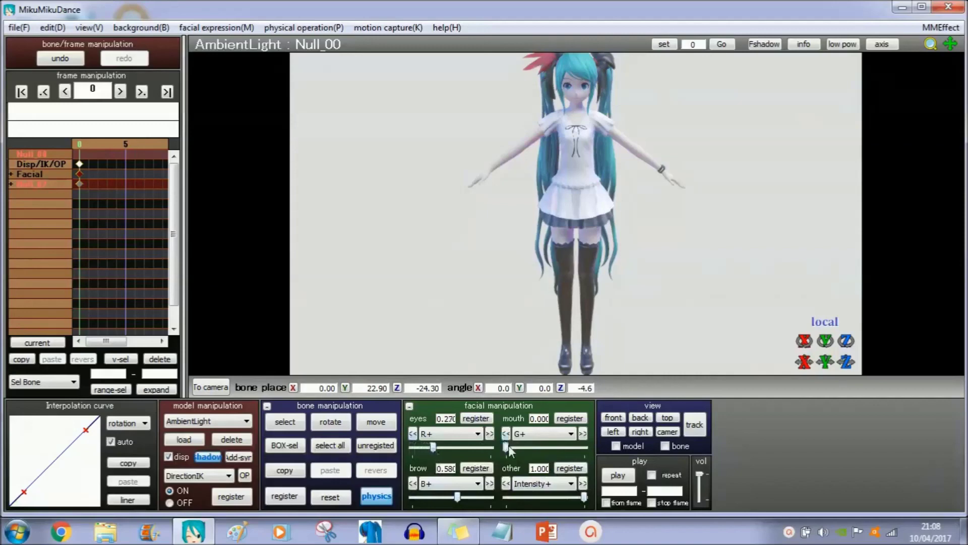
drag(508, 446, 522, 449)
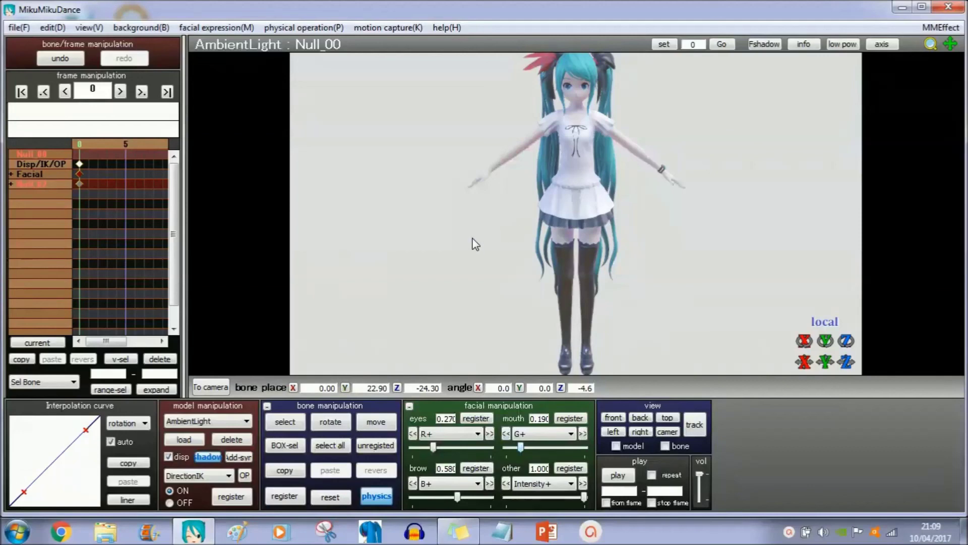
right_drag(471, 242, 740, 192)
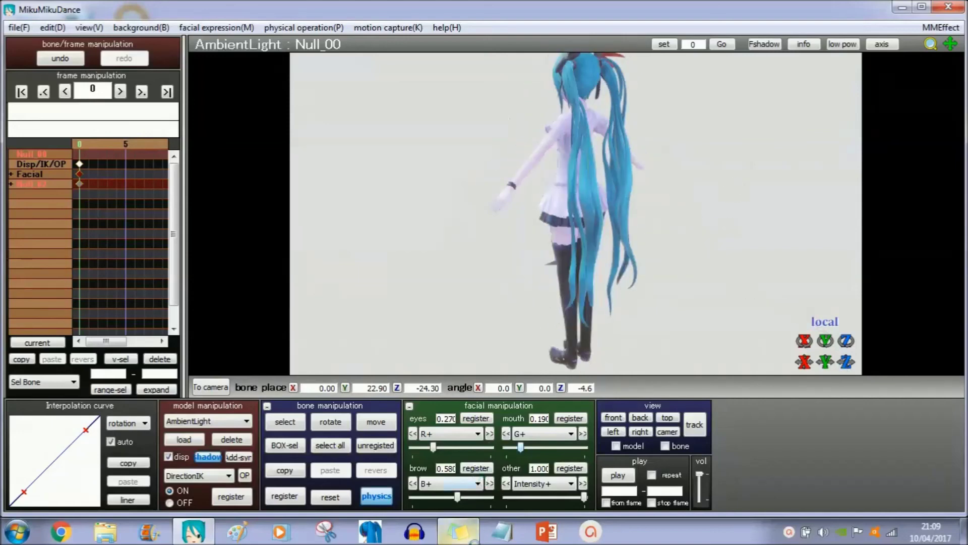